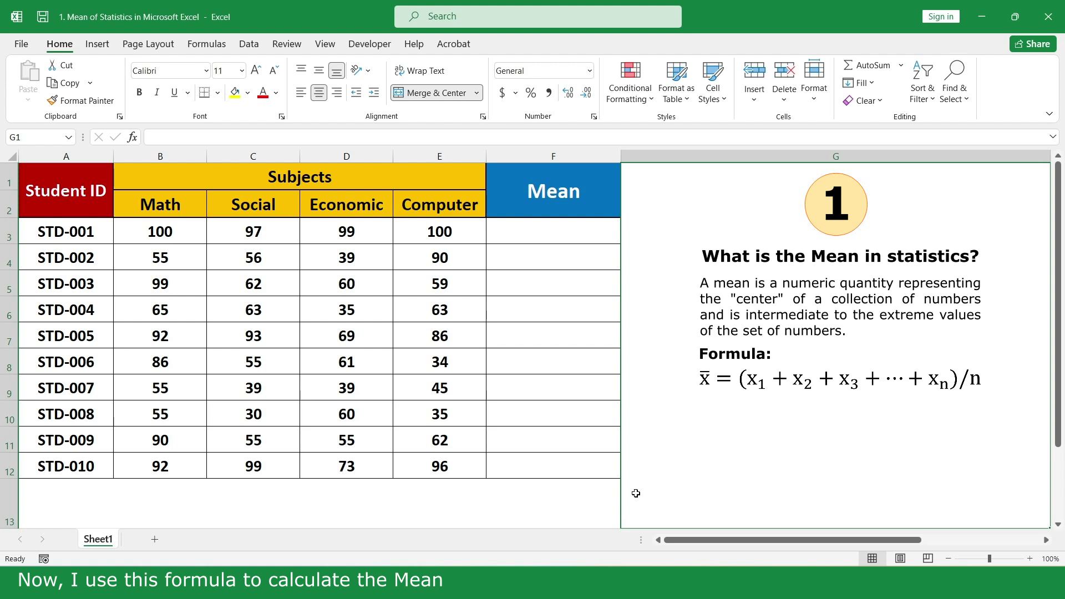
Enter =(E3+D3+C3+B3)/4 in F3 for the first student's mean.
left_click(594, 233)
type("=")
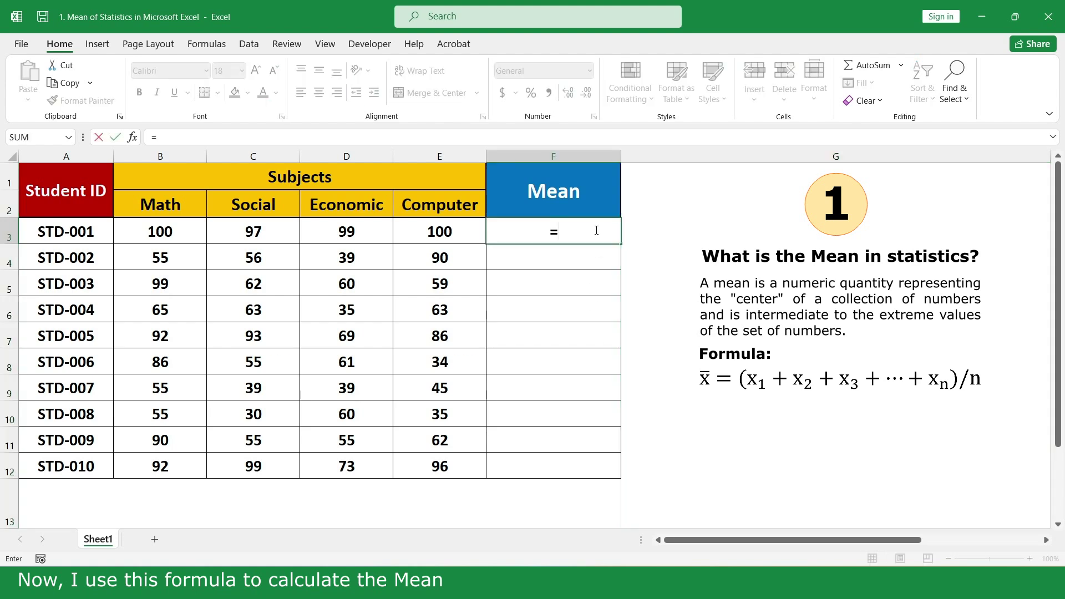
left_click(460, 233)
type("+")
left_click(364, 232)
type("+")
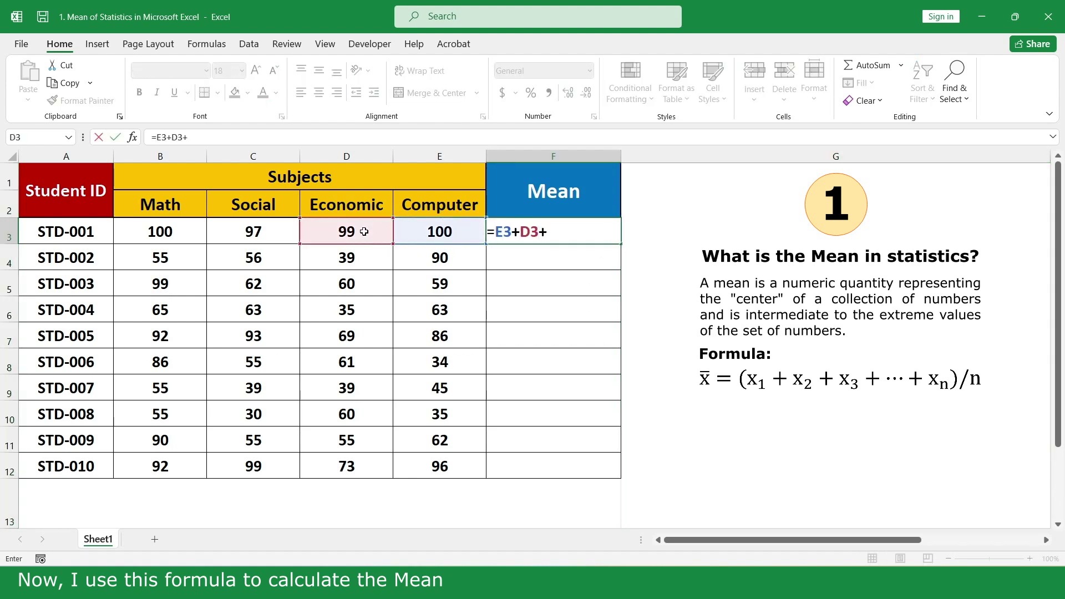
left_click(272, 237)
type("+")
left_click(181, 232)
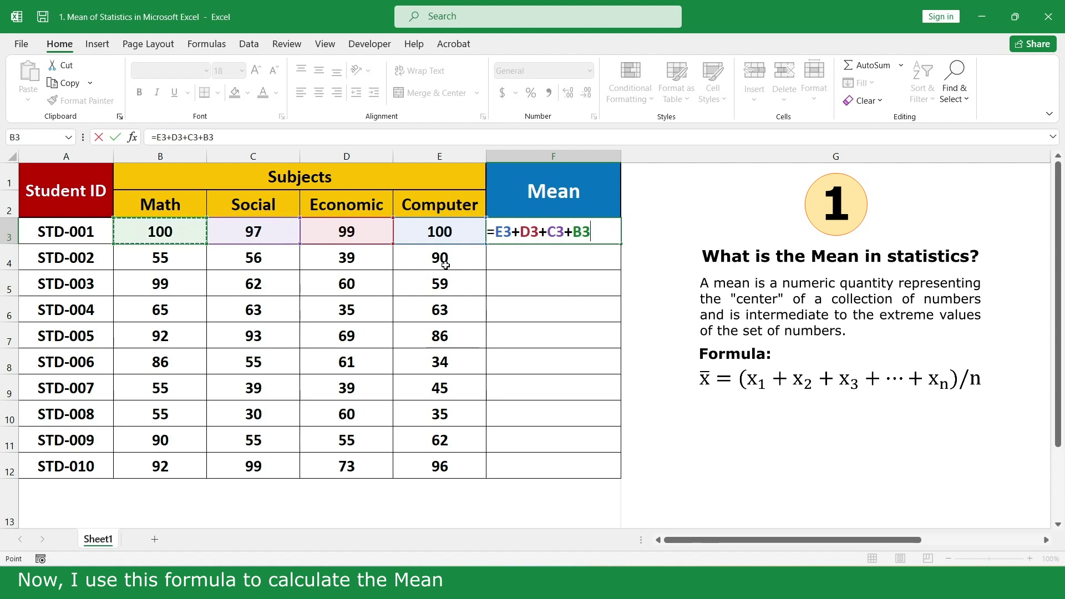
left_click(498, 232)
type("(")
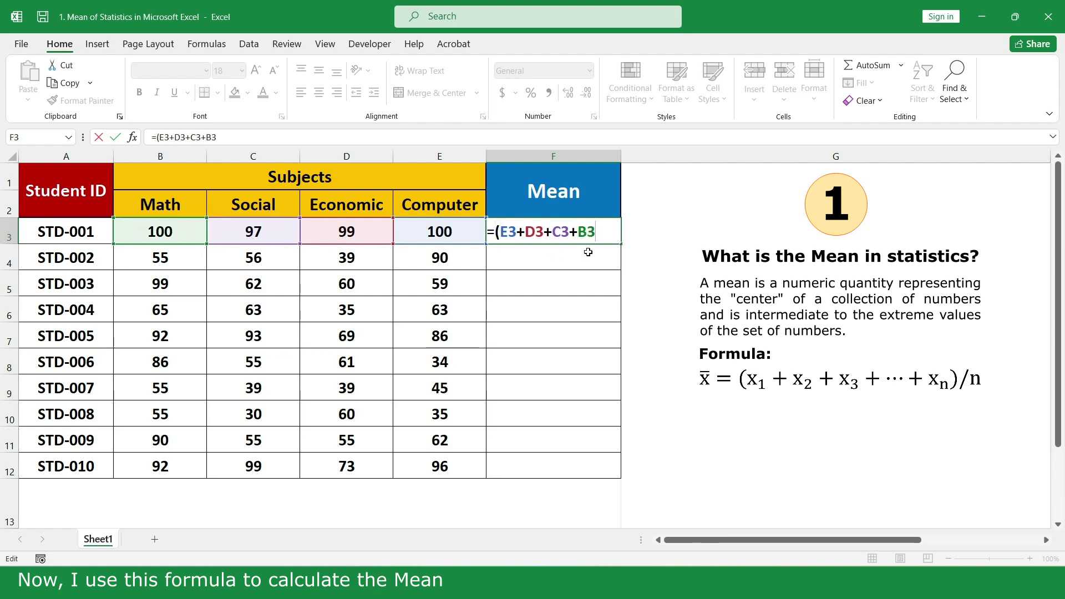
type("4")
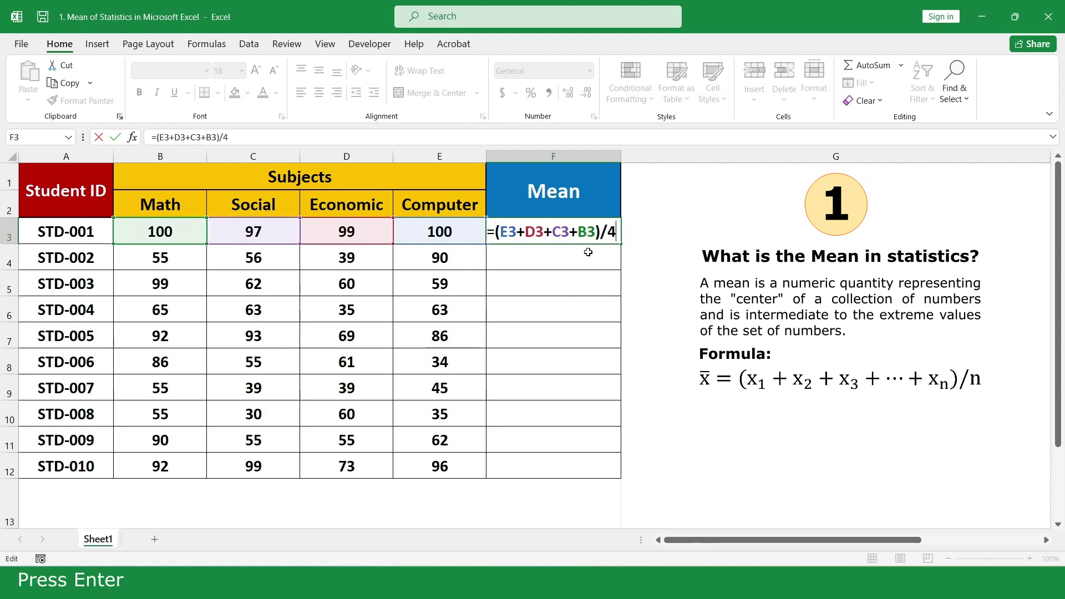
key("Return")
Copy the mean formula down to F12 for all ten students.
left_click(606, 229)
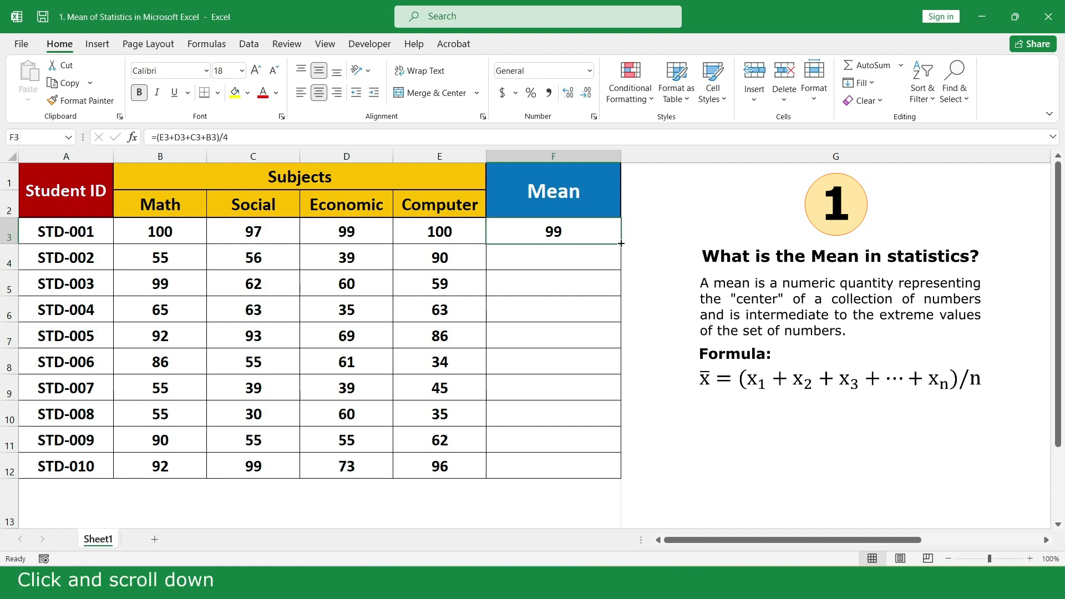
left_click_drag(621, 243, 607, 467)
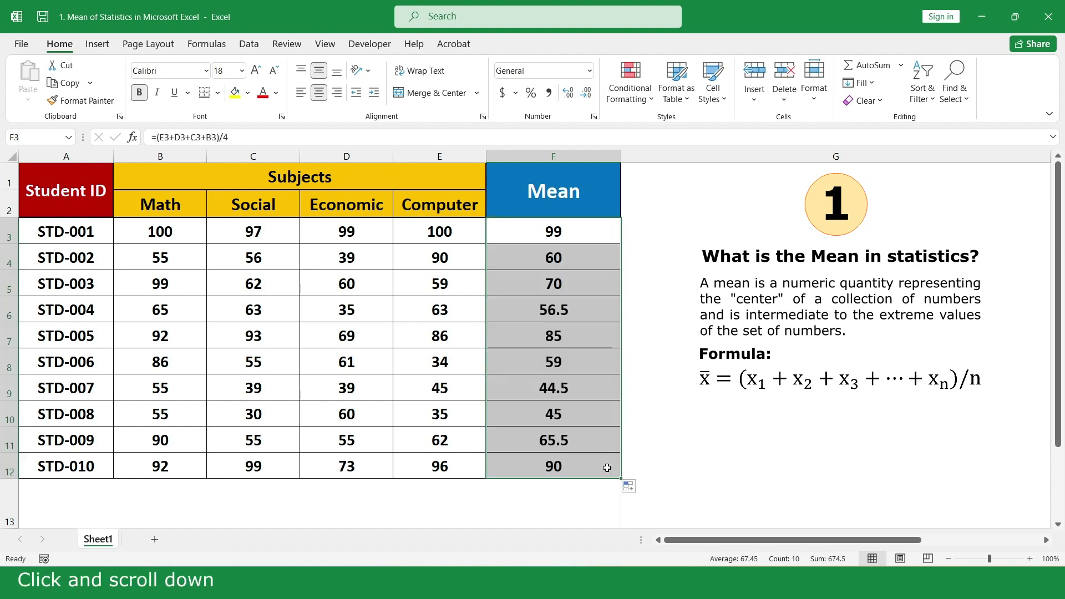
left_click(634, 508)
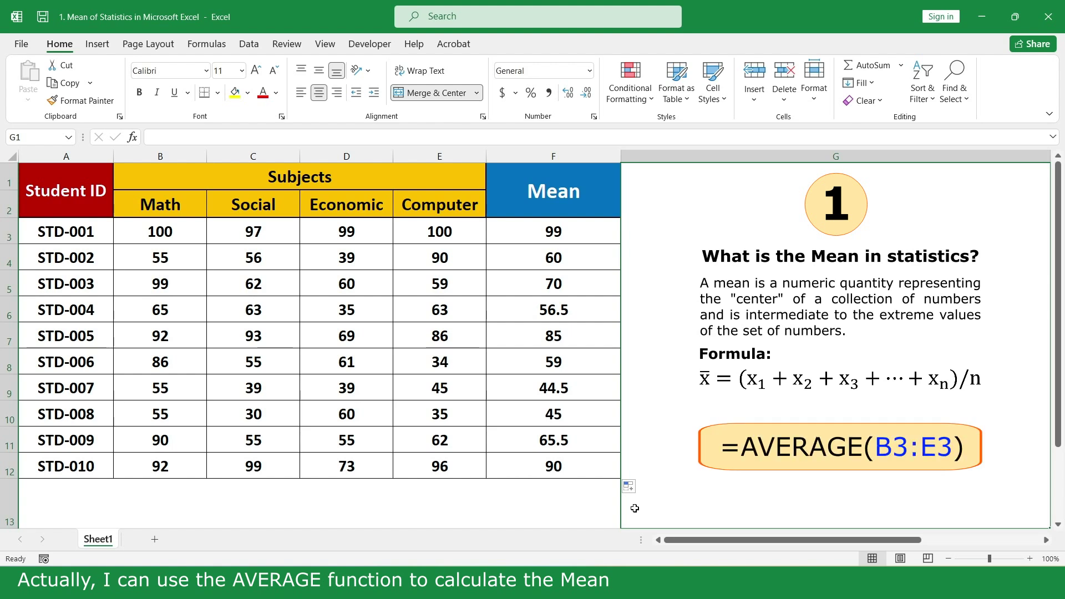
Clear F3:F12 and enter =AVERAGE(B3:E3) in F3.
left_click_drag(577, 231, 587, 466)
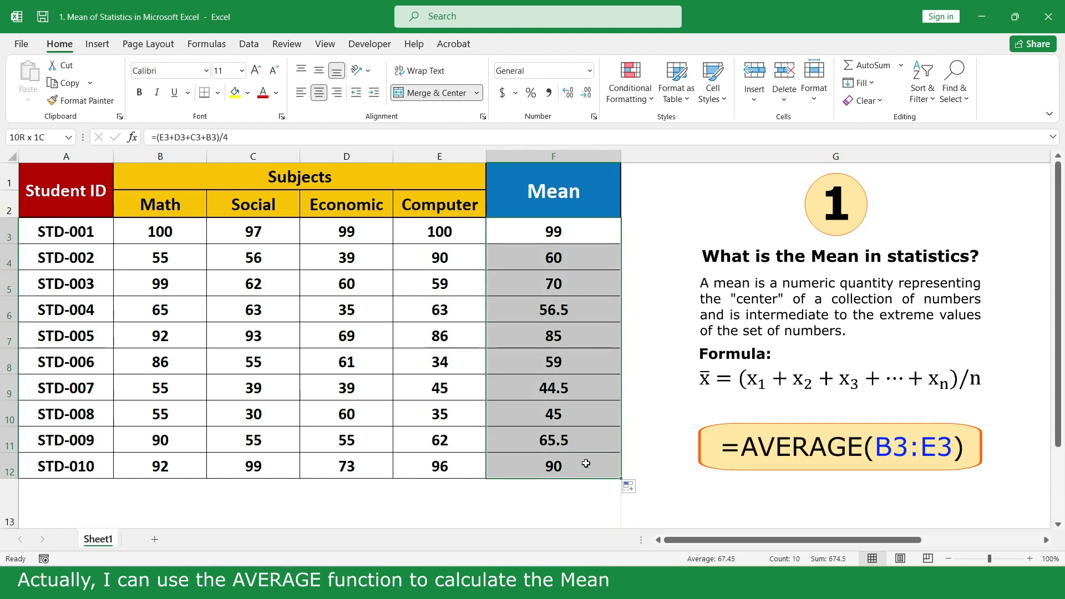
key("Delete")
left_click(592, 231)
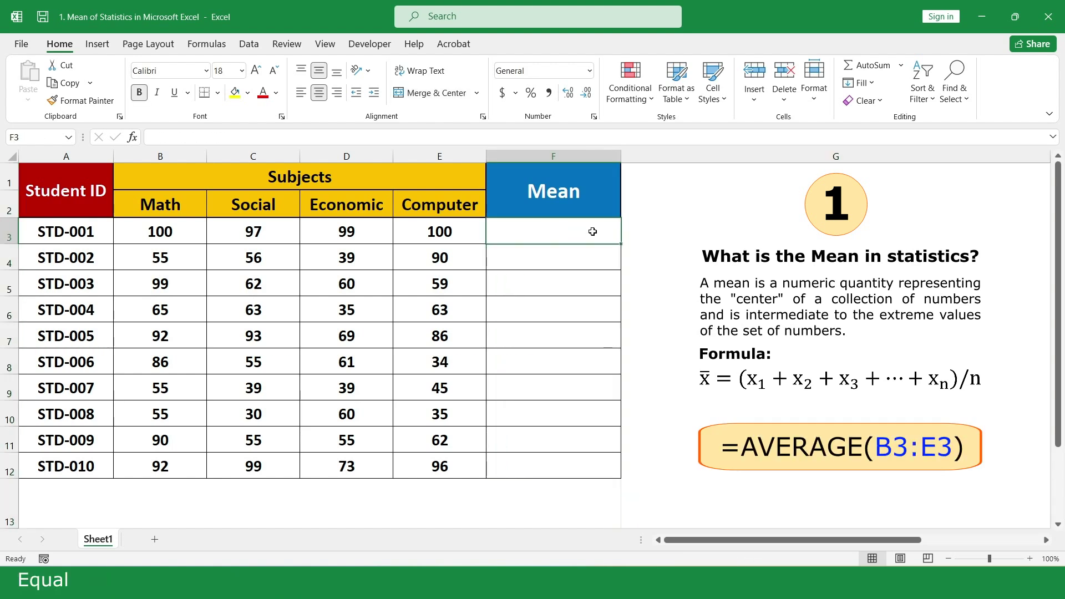
type("=av")
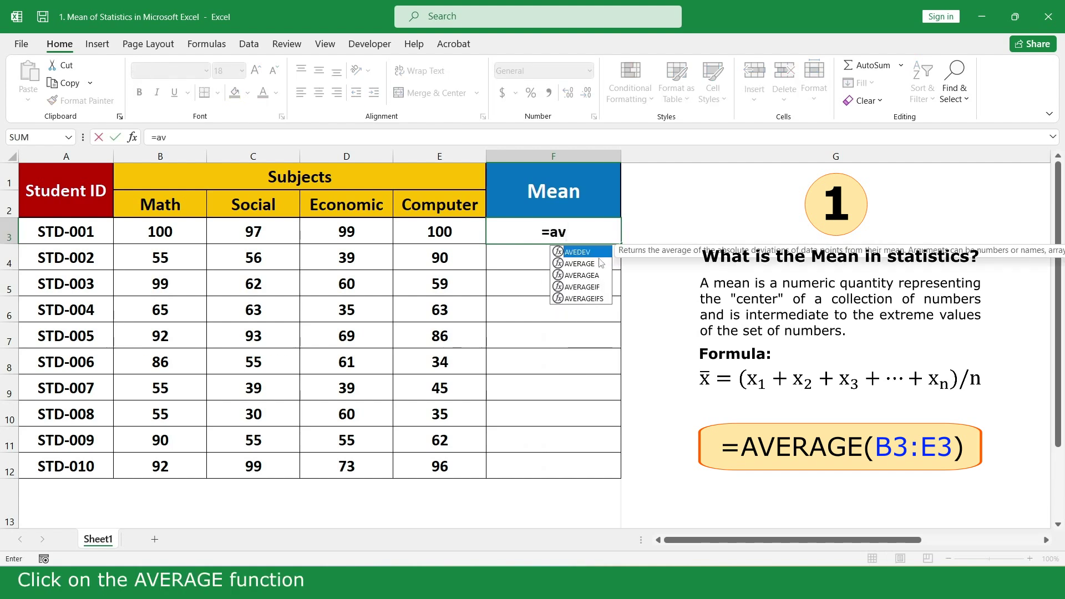
double_click(579, 264)
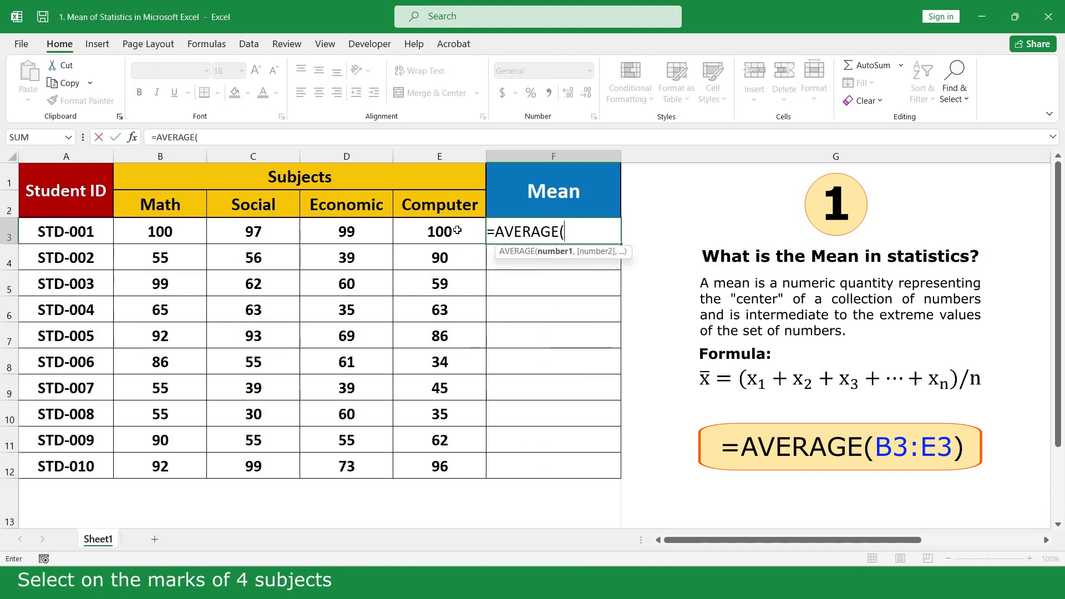
left_click_drag(464, 232, 182, 230)
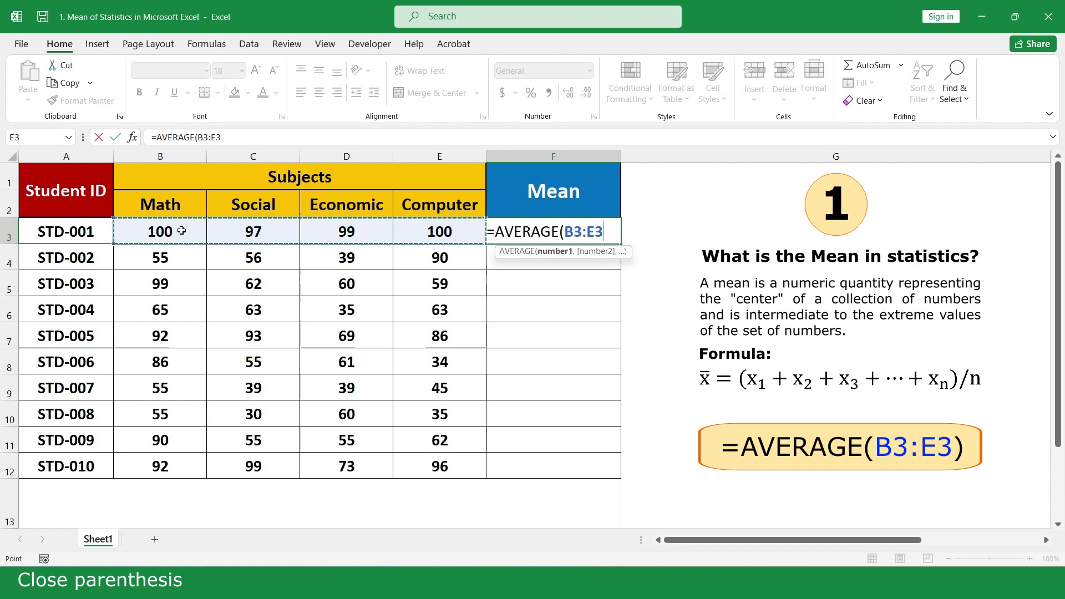
type(")")
key("Return")
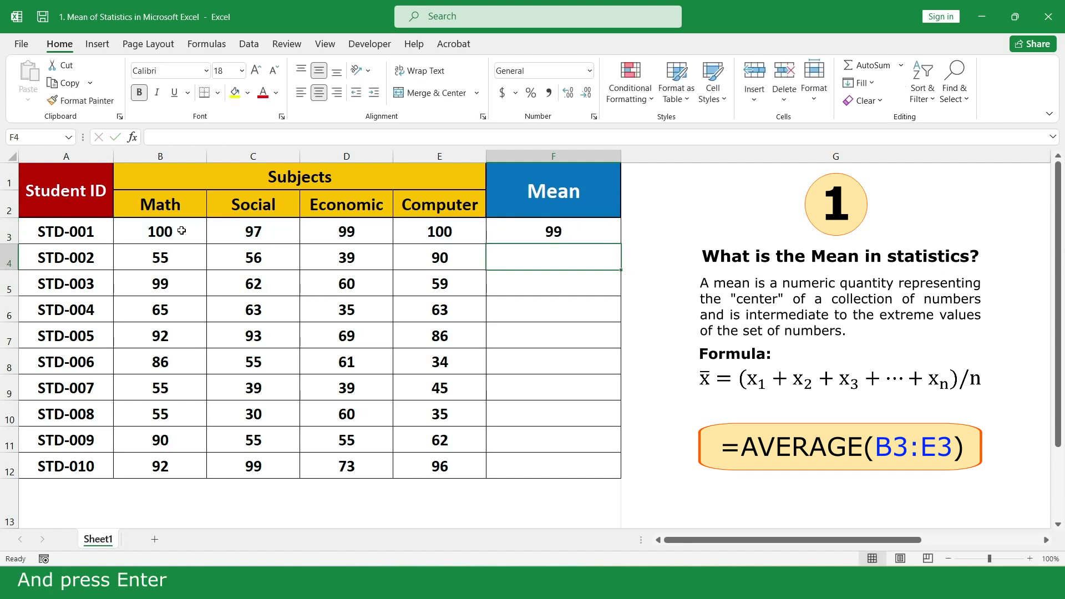
Fill the AVERAGE formula down the Mean column to F12.
left_click(591, 230)
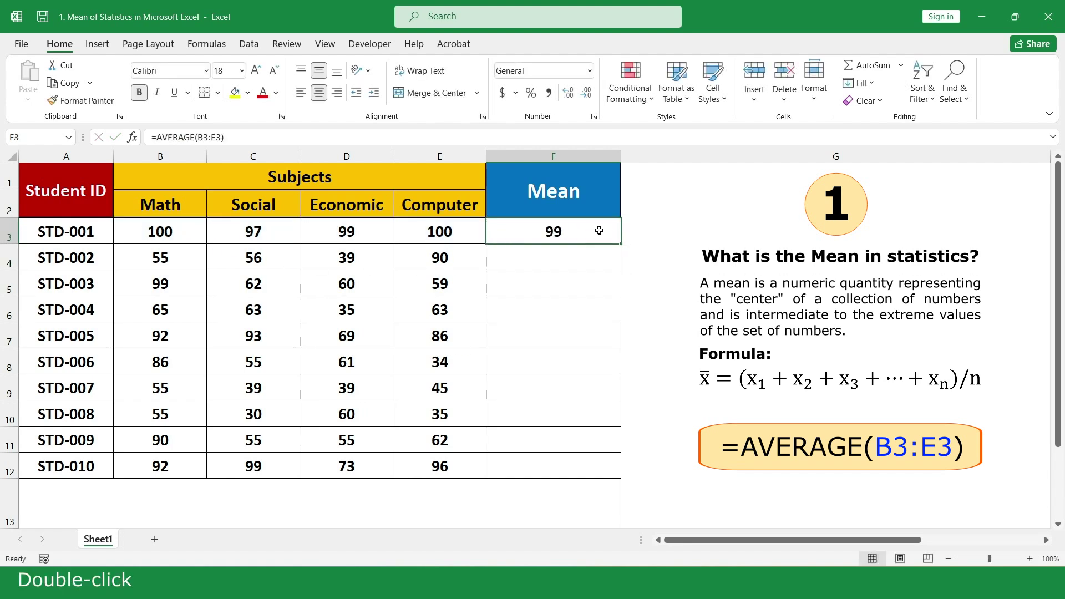
double_click(620, 244)
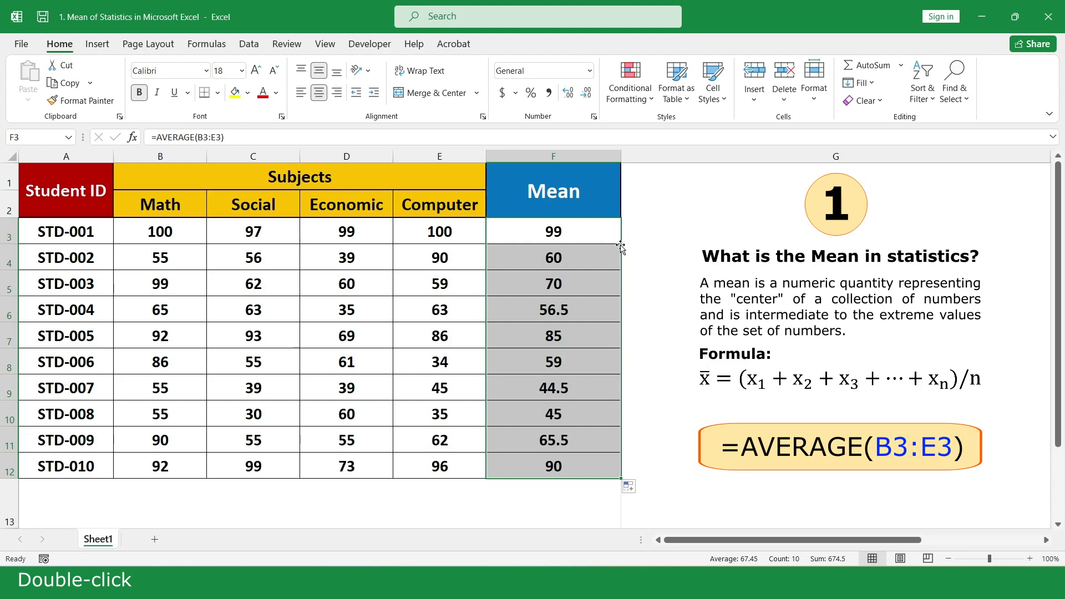
left_click(634, 256)
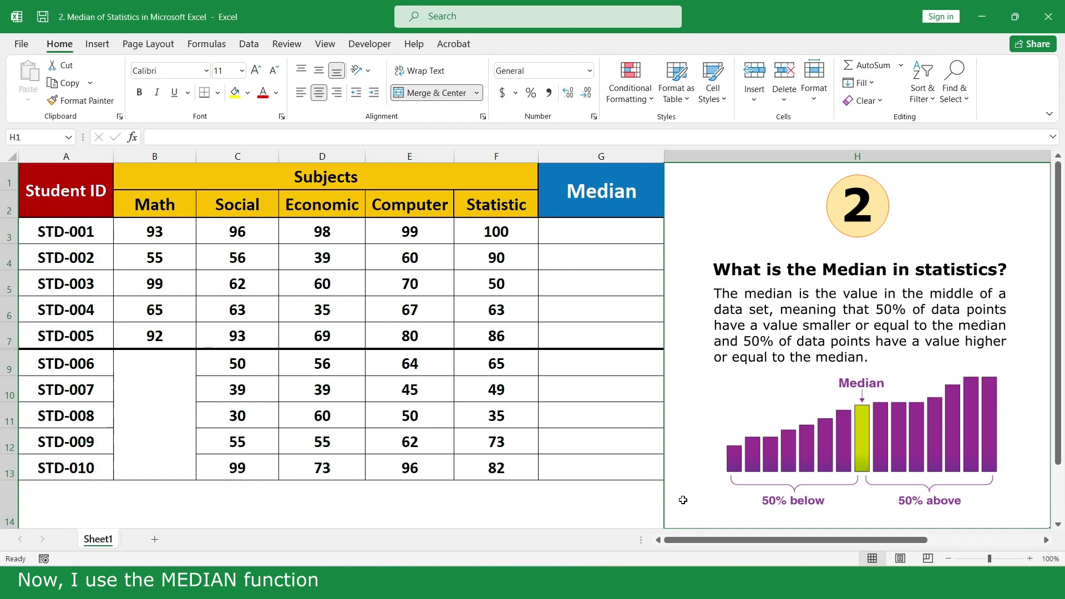
Enter =MEDIAN(B3:F3) in G3 for the first student.
left_click(638, 231)
type("=")
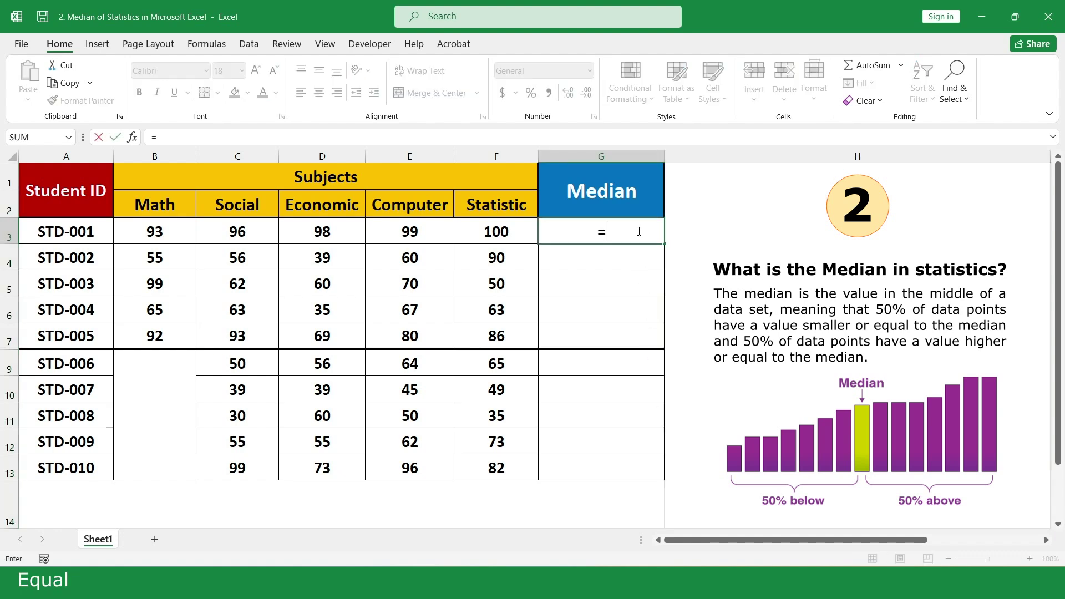
type("me")
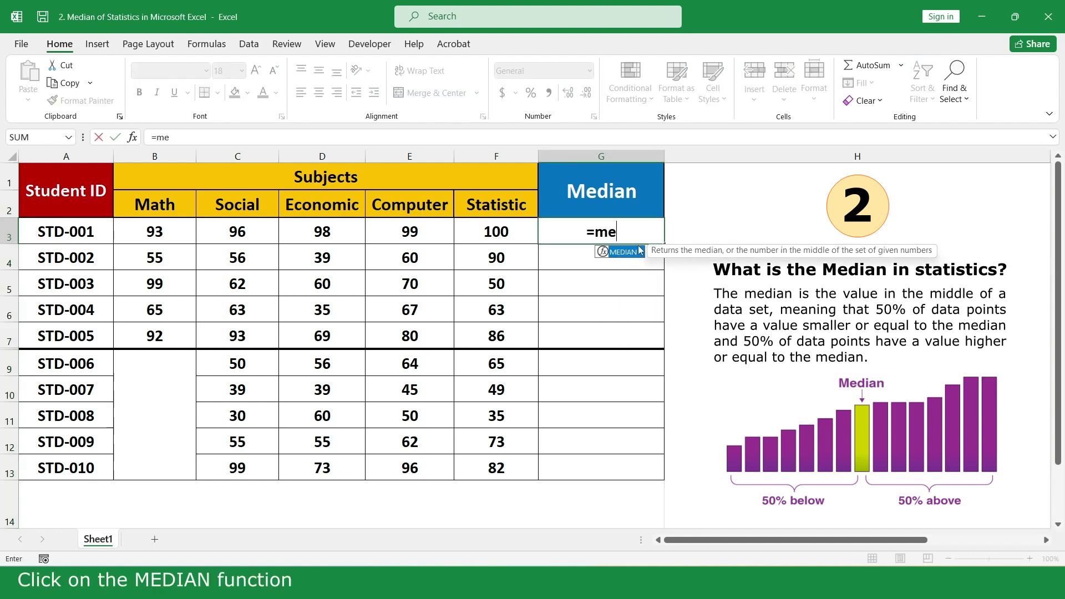
double_click(641, 254)
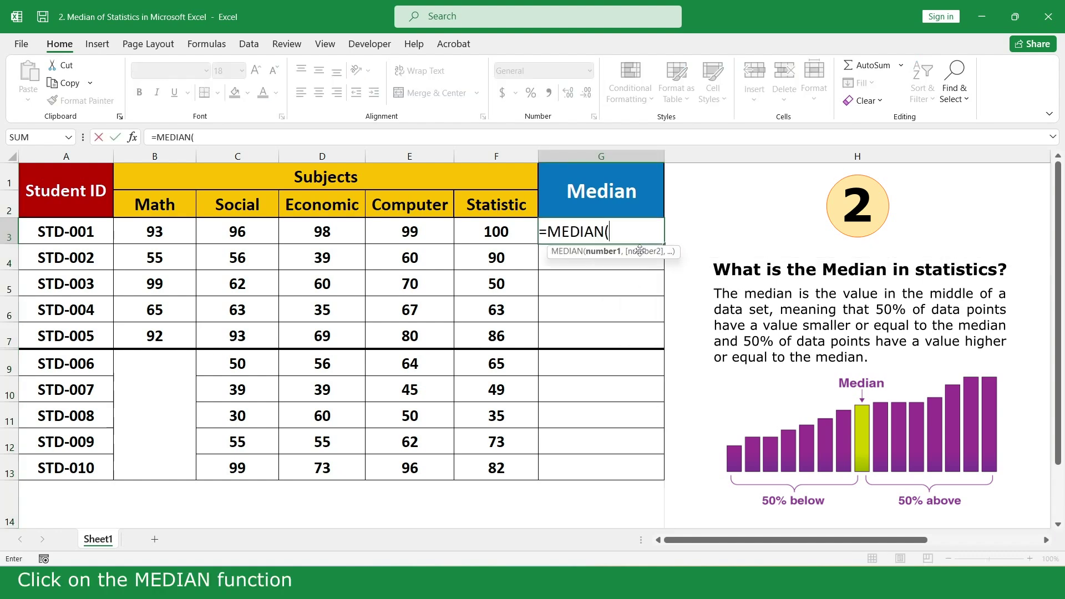
left_click(514, 231)
left_click_drag(514, 231, 174, 232)
type(")")
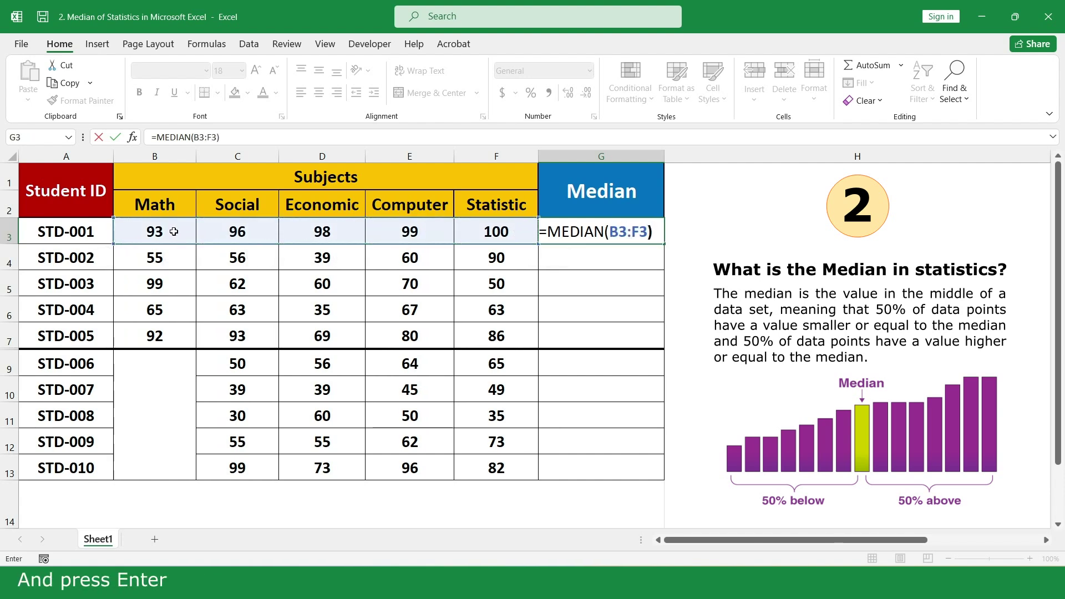
key("Return")
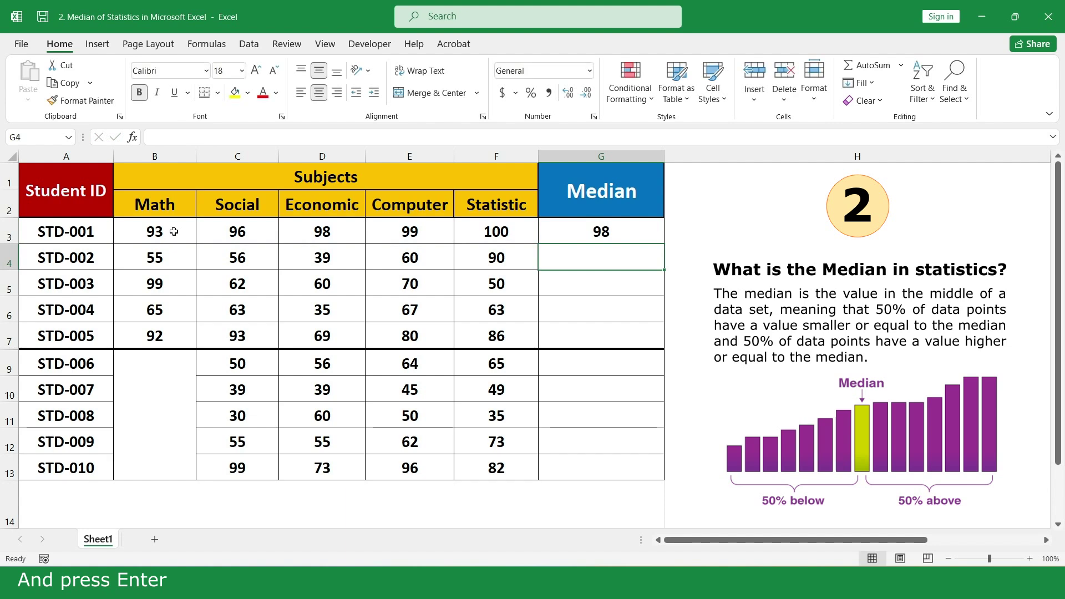
Copy the median formula down to G7, giving 98, 56, 62, 63 and 86.
left_click(648, 232)
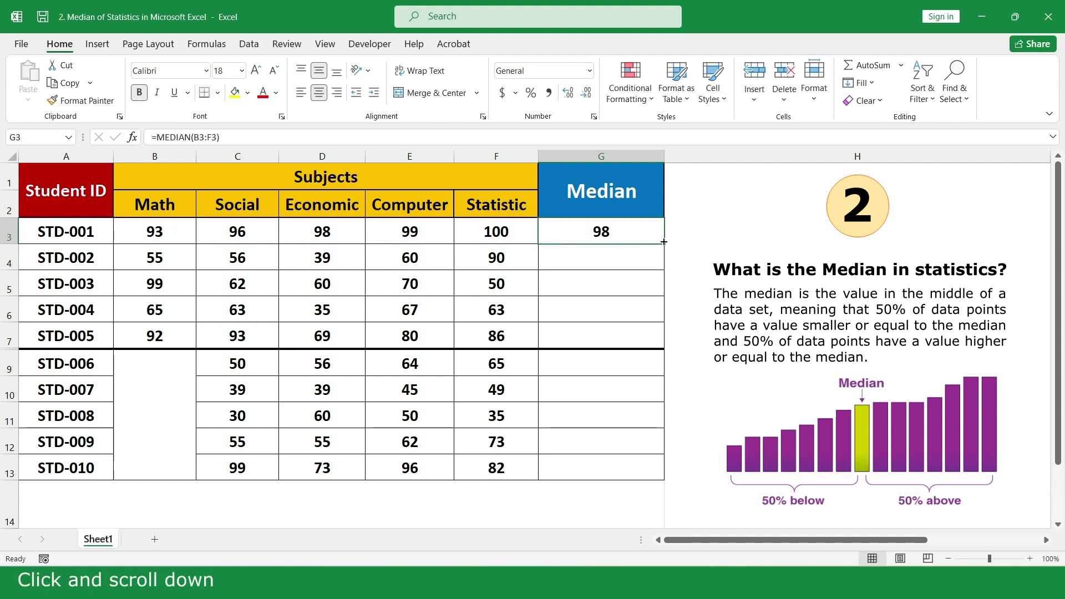
left_click_drag(664, 242, 653, 338)
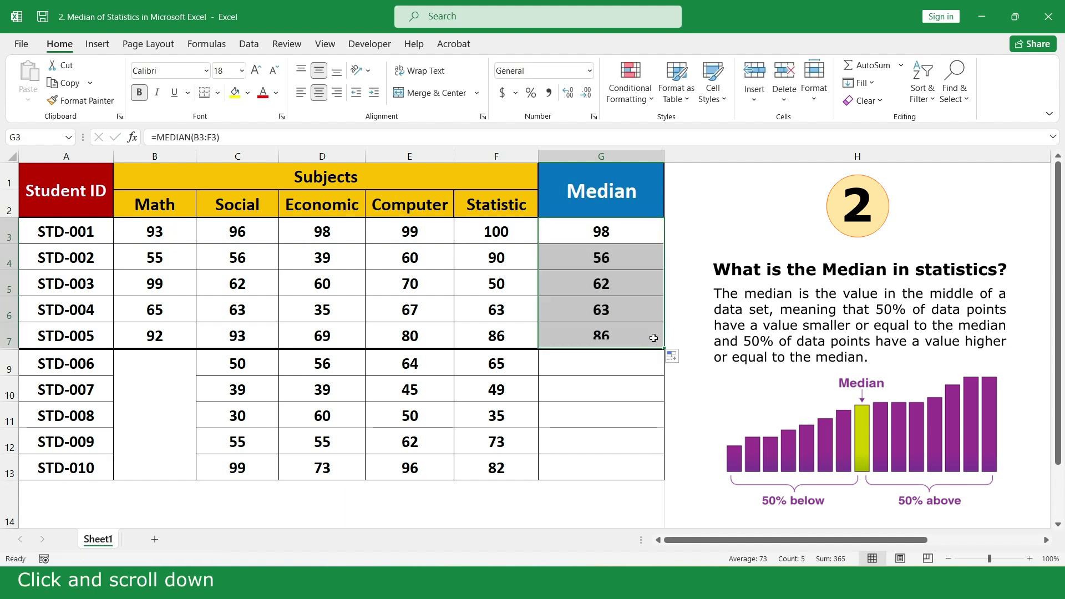
left_click(699, 361)
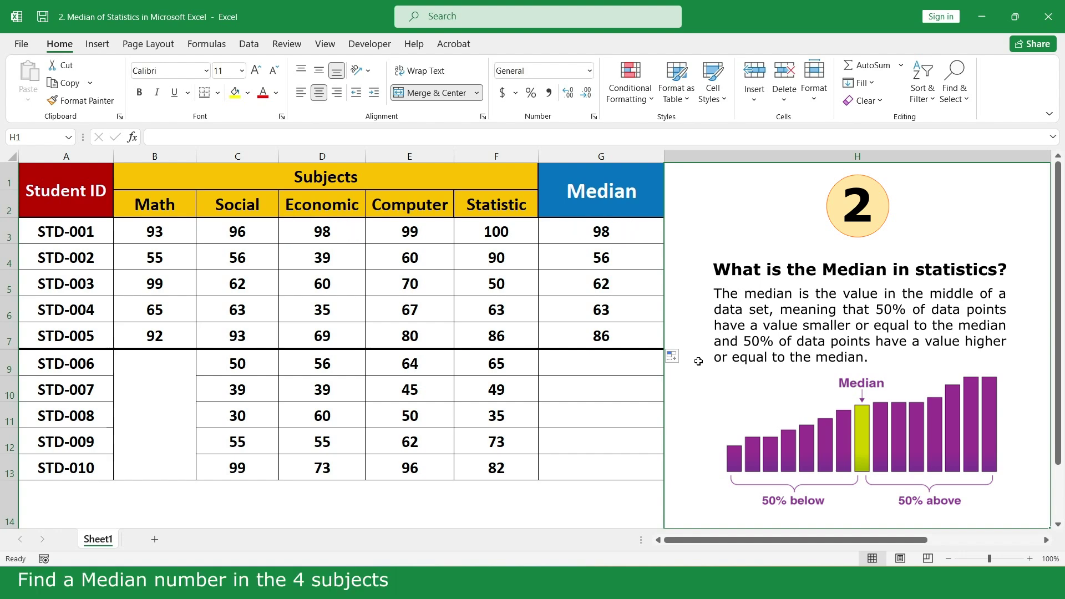
Enter =MEDIAN(C9:F9) in STD-006's Median cell G9.
left_click(648, 364)
type("=me")
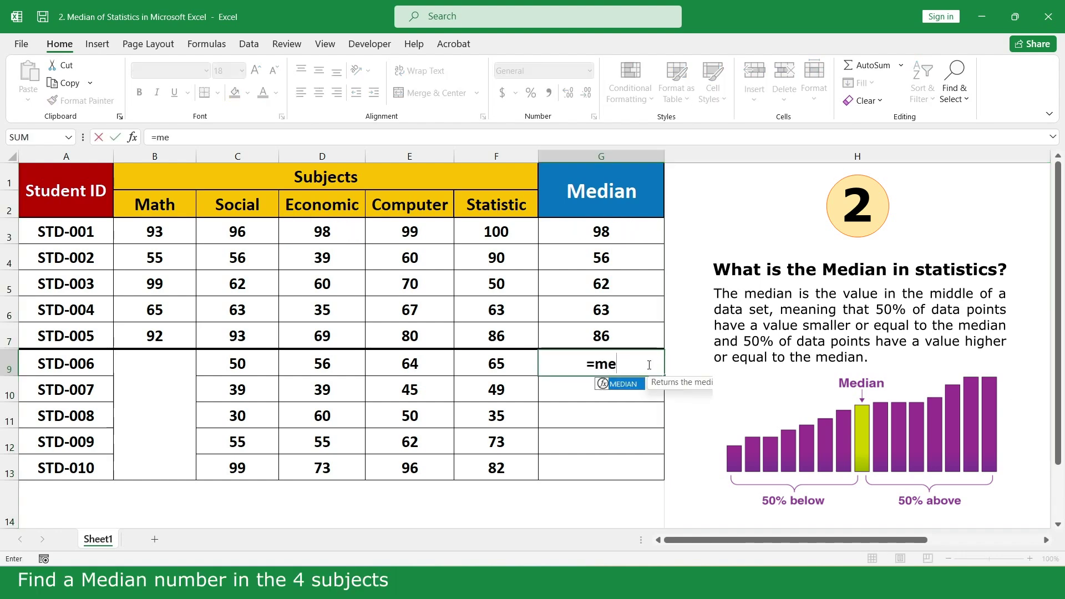
double_click(640, 384)
left_click_drag(514, 365, 257, 363)
type(")")
key("Return")
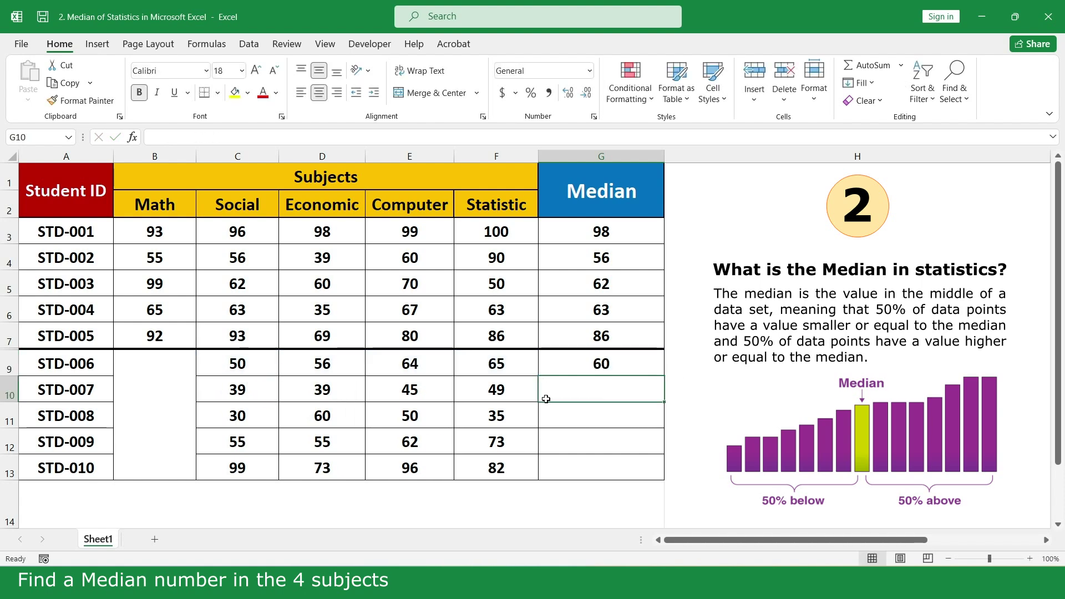
Copy the G9 median formula down to G13.
left_click(643, 364)
left_click_drag(664, 376, 647, 469)
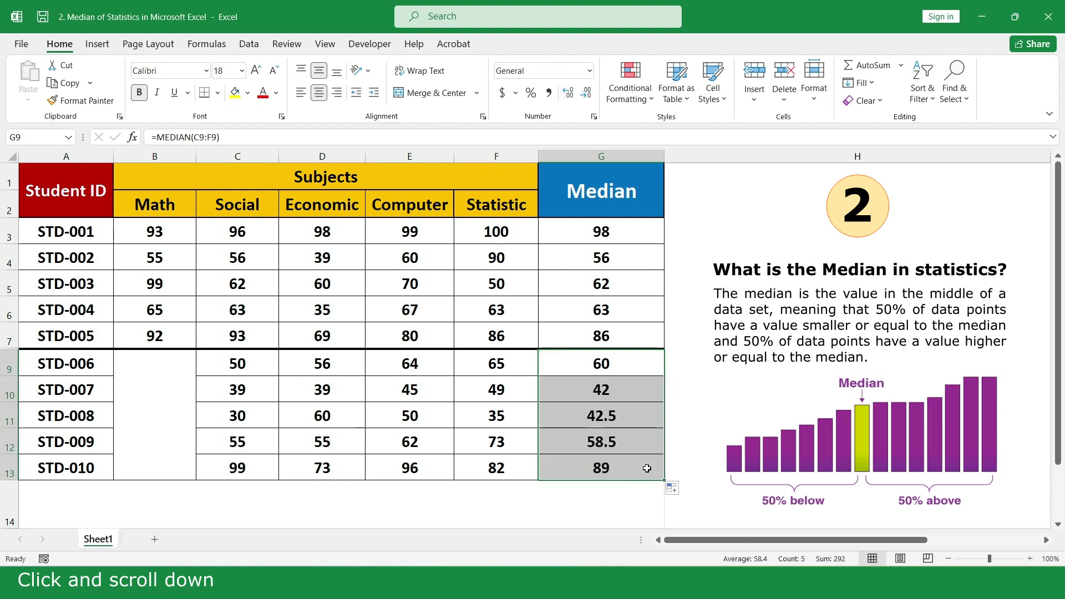
left_click(679, 509)
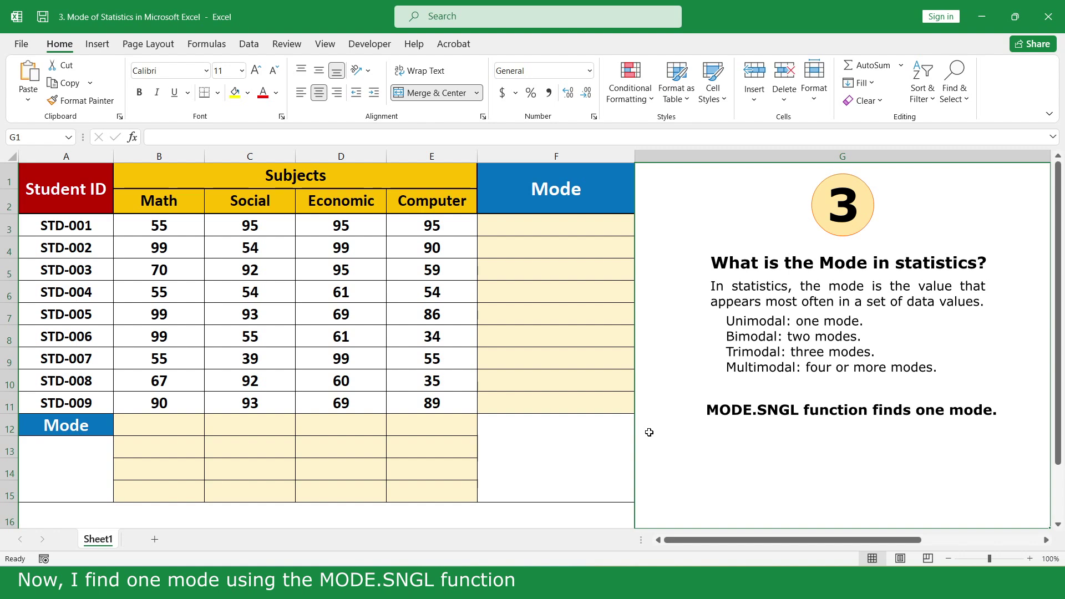
Enter =MODE.SNGL(B3:E3) in STD-001's Mode cell F3.
left_click(608, 226)
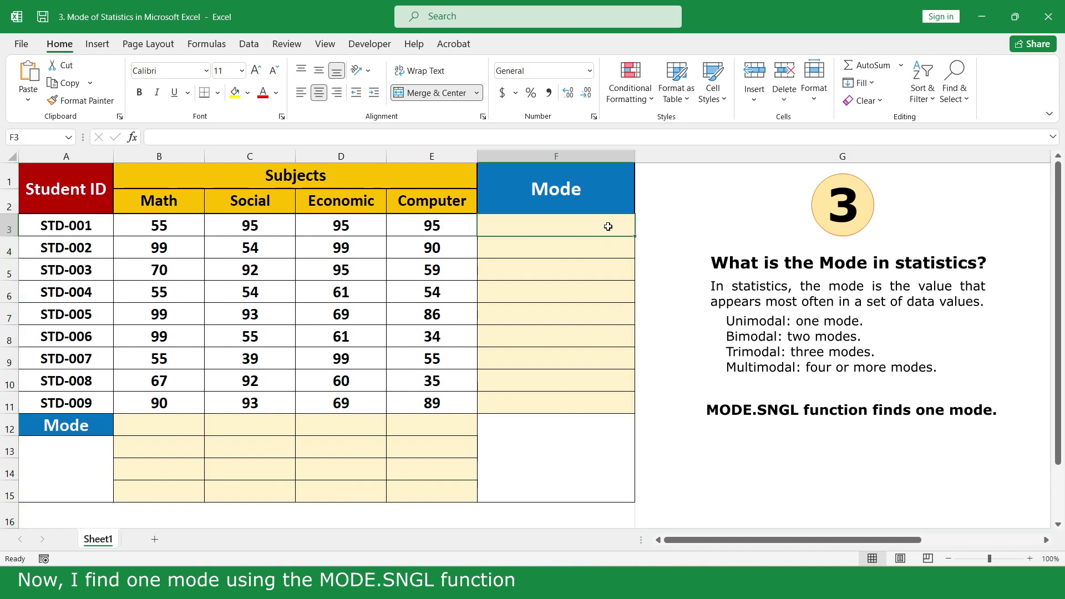
type("=mod")
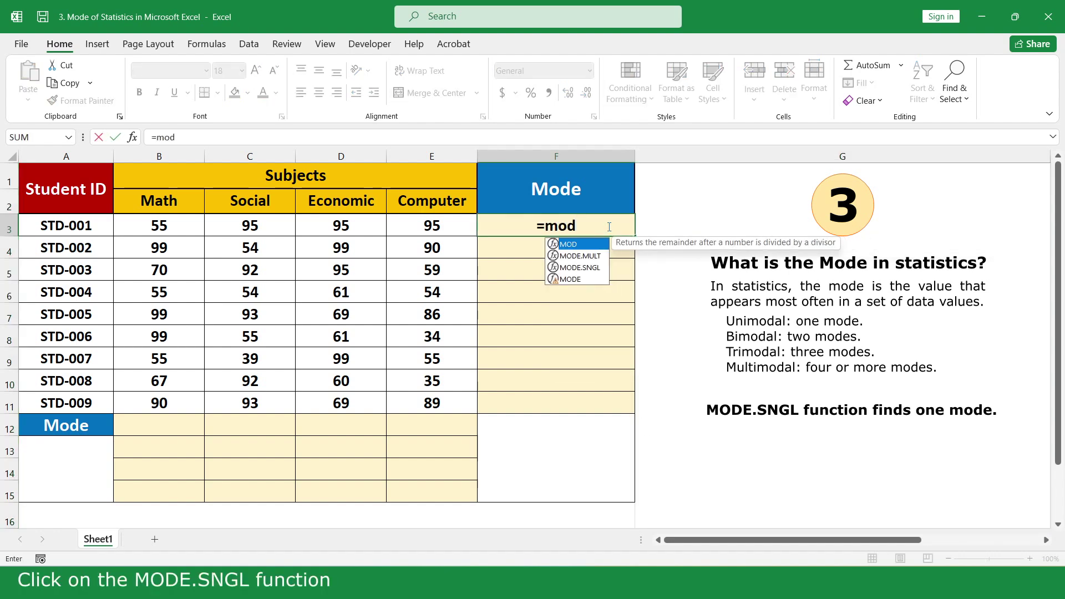
double_click(602, 268)
left_click_drag(449, 232, 176, 225)
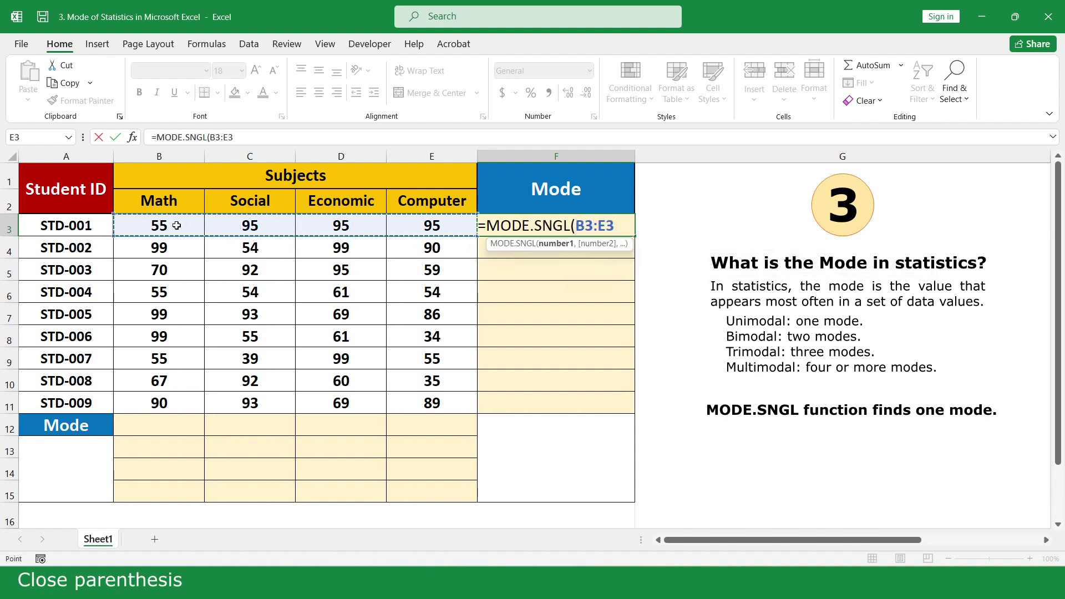
type(")")
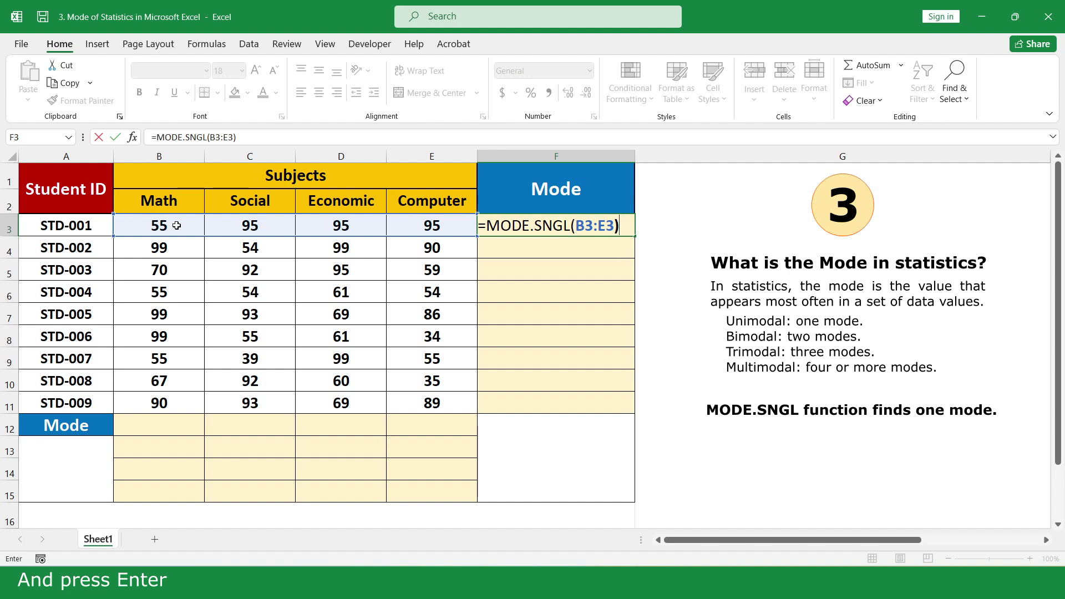
key("Return")
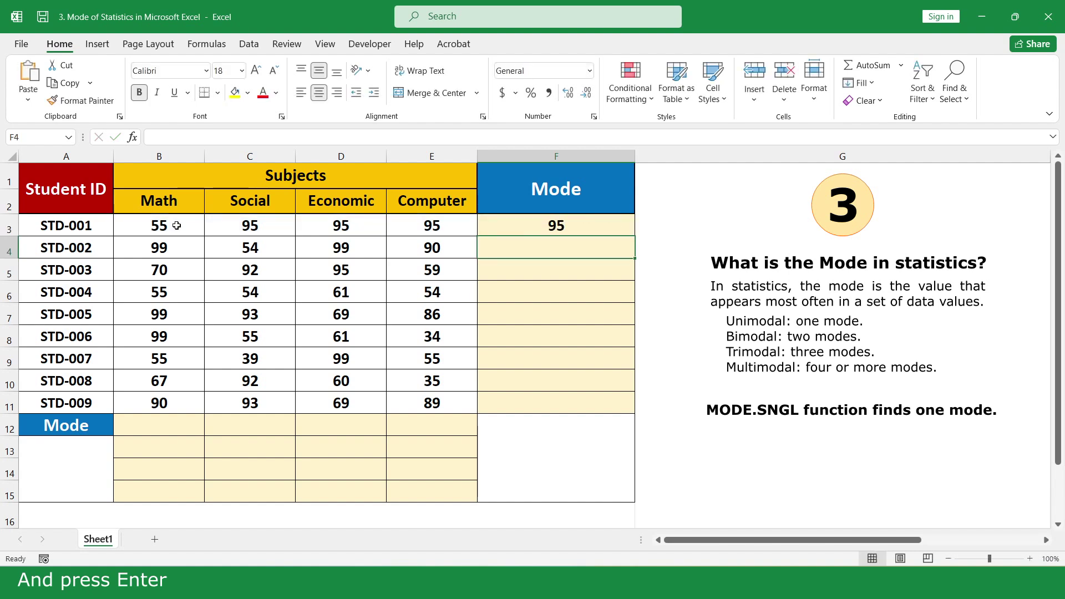
Copy the mode formula down to F11, giving 95, 99, 54, 55 and #N/A elsewhere.
left_click(602, 227)
left_click_drag(634, 235, 621, 403)
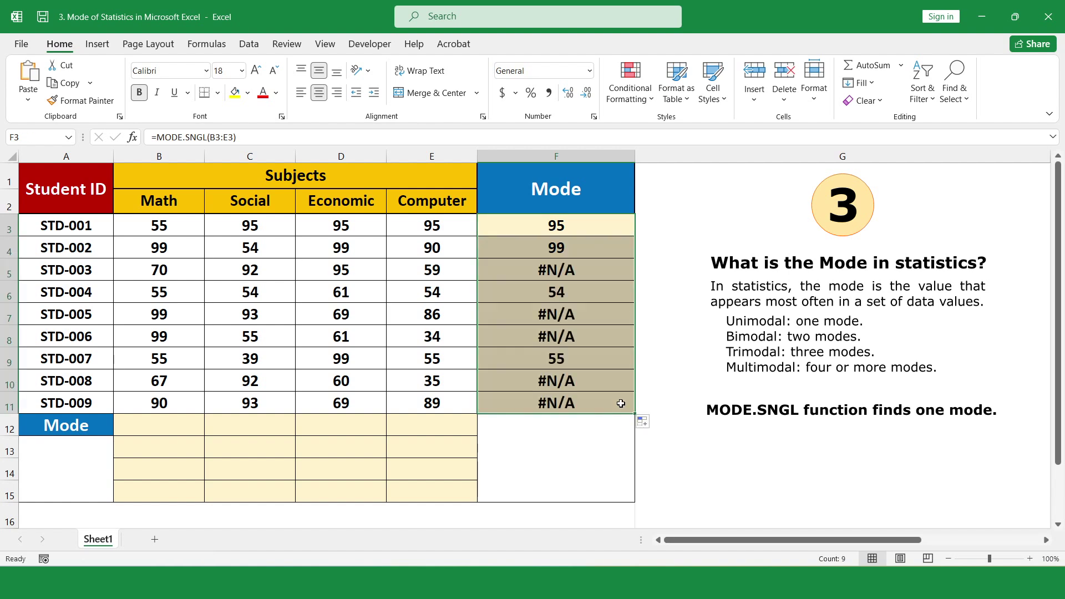
left_click(651, 443)
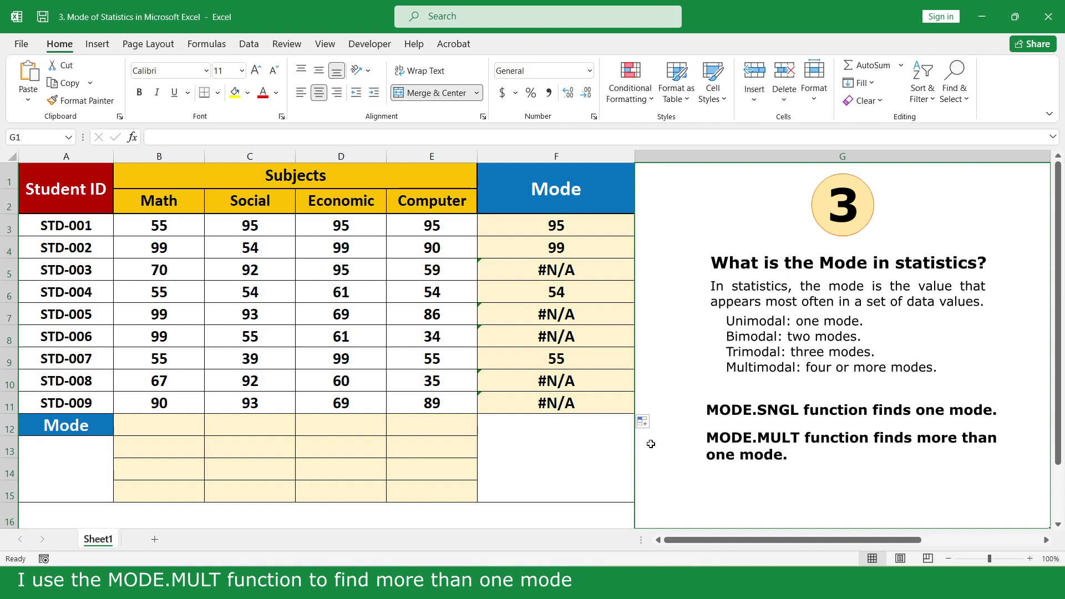
Enter =MODE.MULT(B3:B11) in the Math column's Mode cell B12.
left_click(193, 426)
type("=mod")
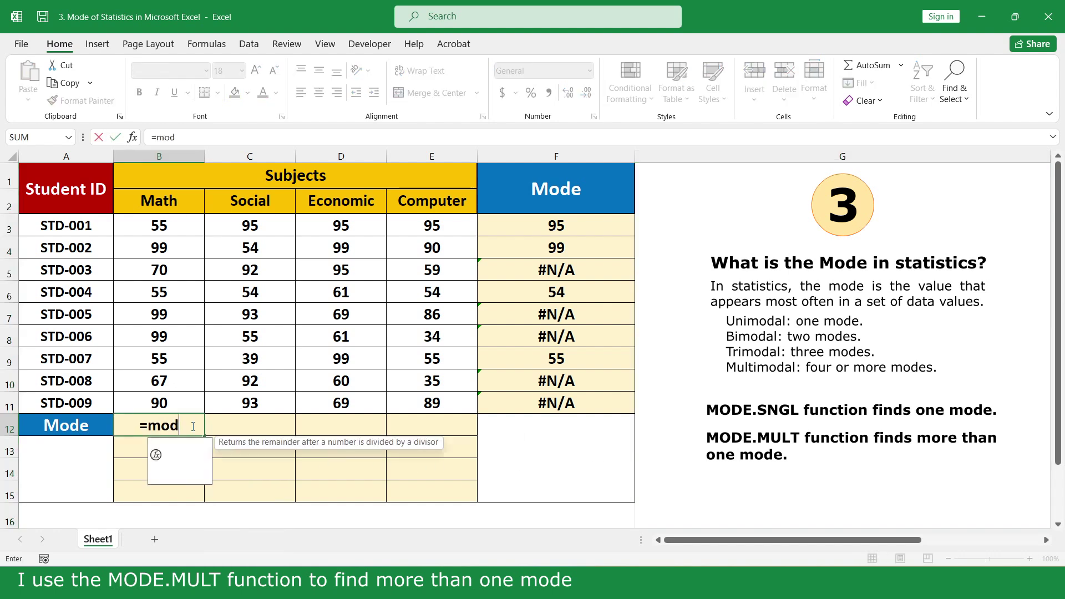
double_click(208, 456)
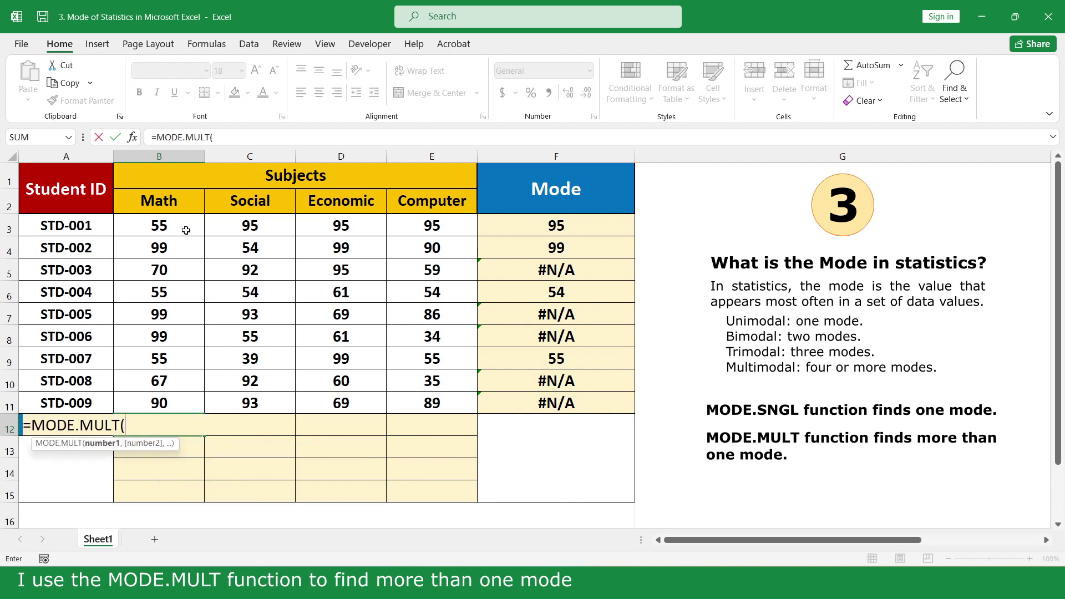
left_click_drag(186, 230, 188, 401)
type(")")
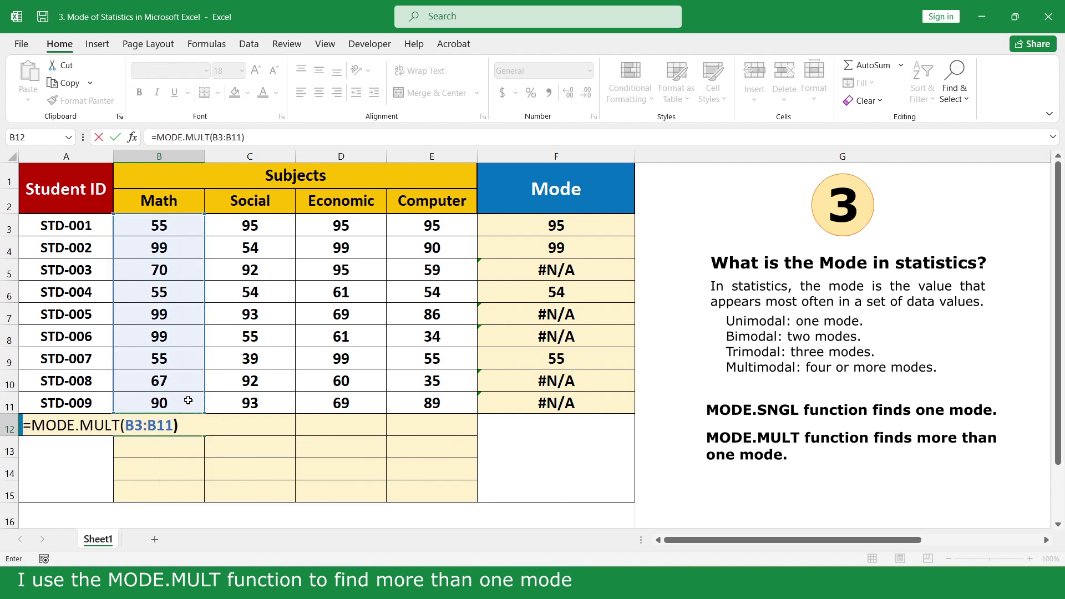
key("Return")
Copy the MODE.MULT formula across to E12 for every subject.
left_click(192, 422)
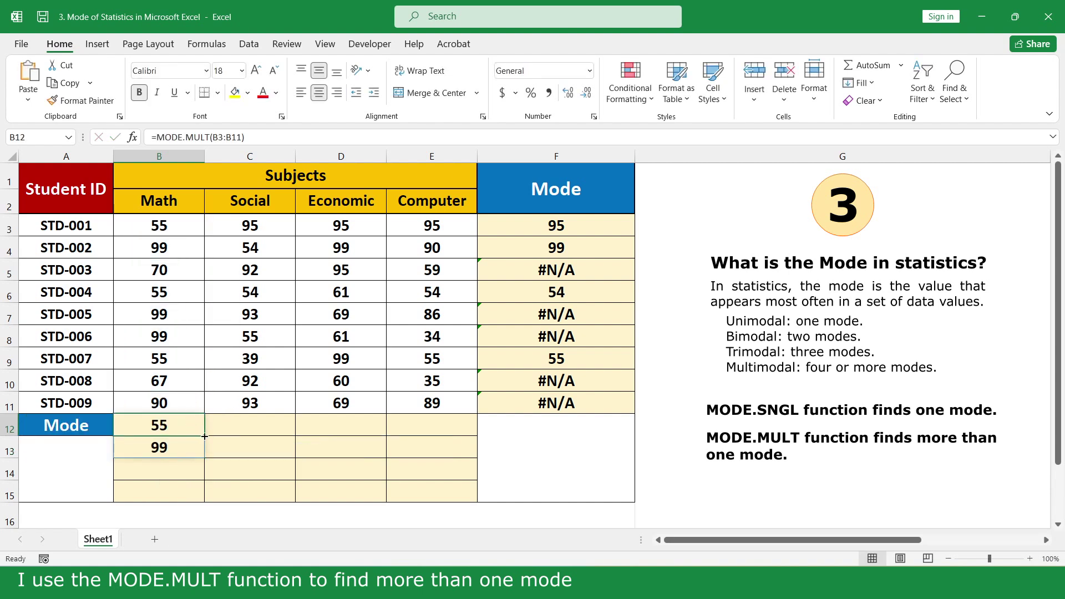
left_click_drag(204, 436, 465, 439)
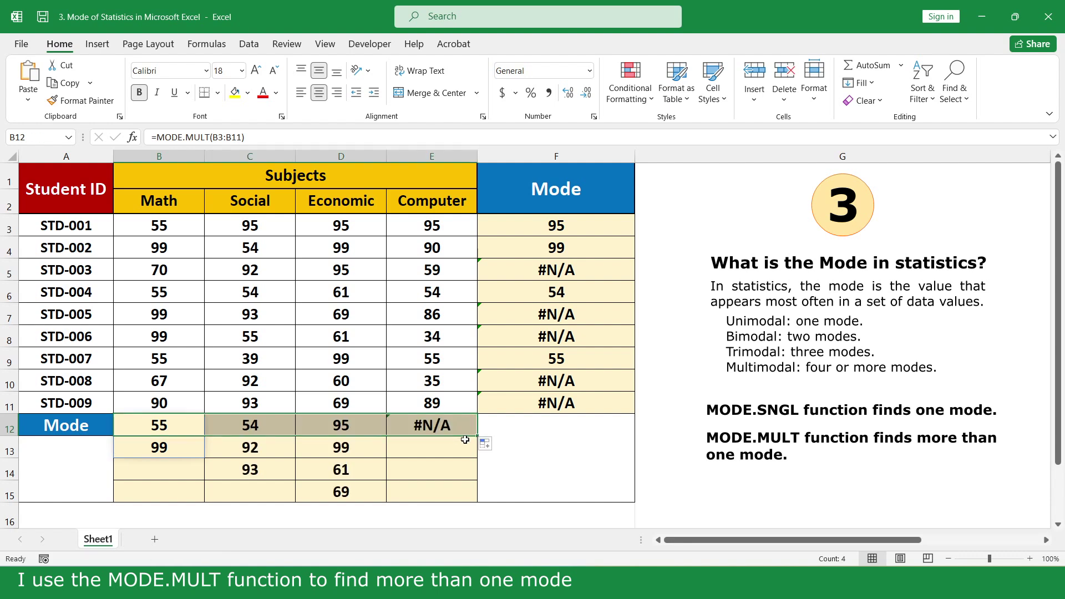
left_click(508, 470)
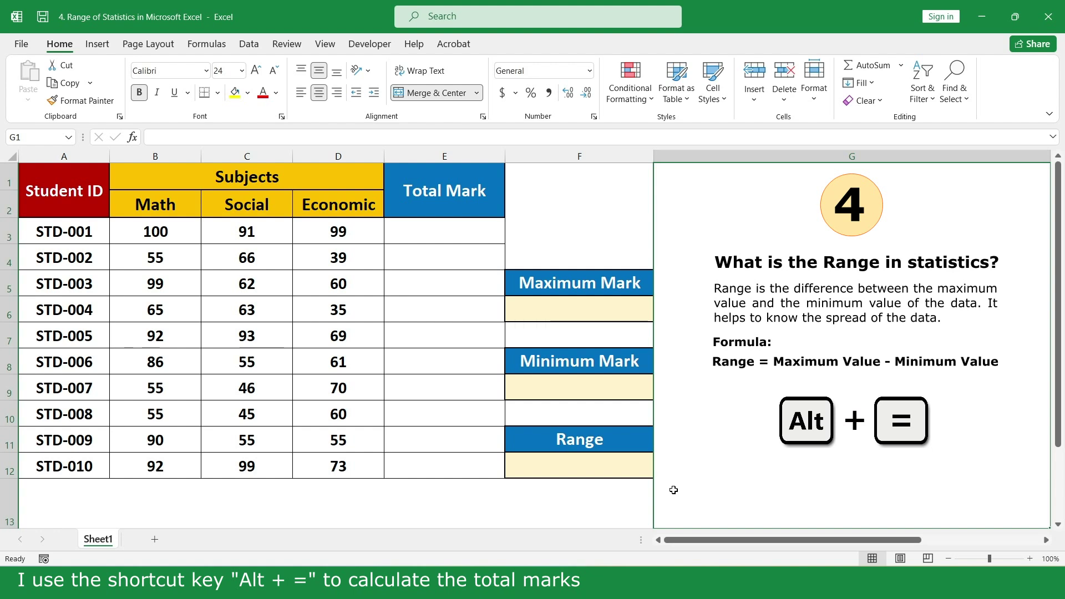
AutoSum B3:E12 with Alt+= so Total Mark holds each row's sum, 290 through 264.
left_click_drag(190, 239, 472, 464)
key("alt+equal")
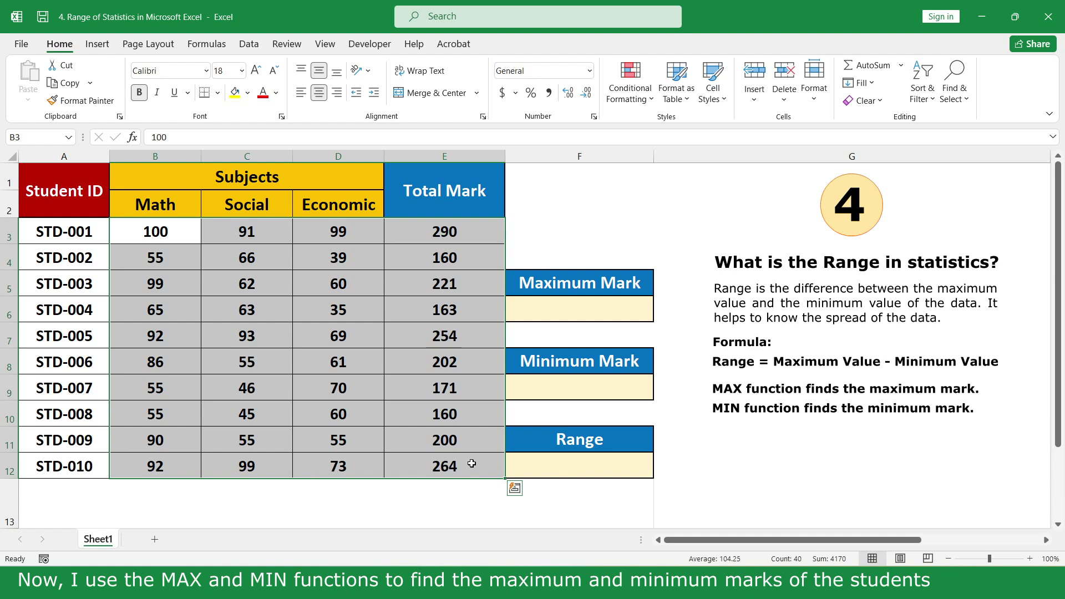
Enter =MAX(E3:E12) in the Maximum Mark cell F6, showing 290.
left_click(624, 309)
type("=ma")
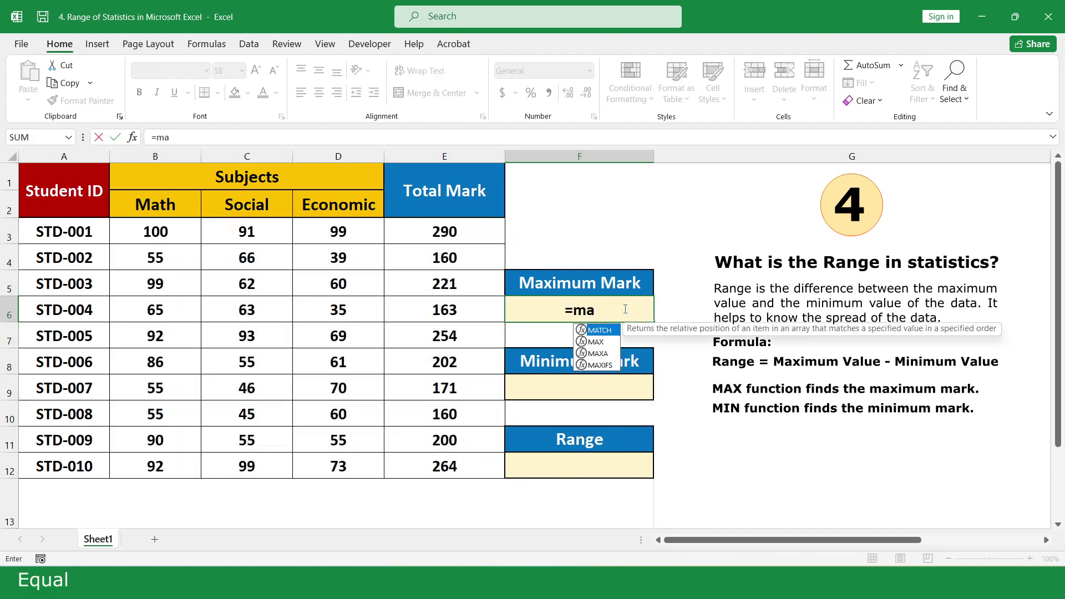
double_click(606, 341)
left_click_drag(468, 232, 468, 466)
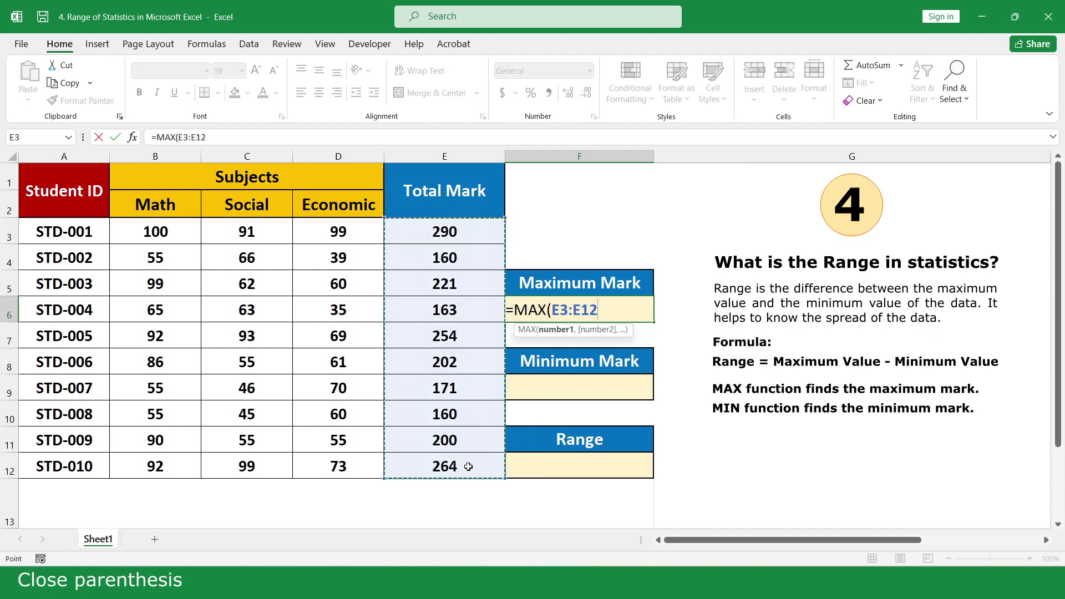
type(")")
key("Return")
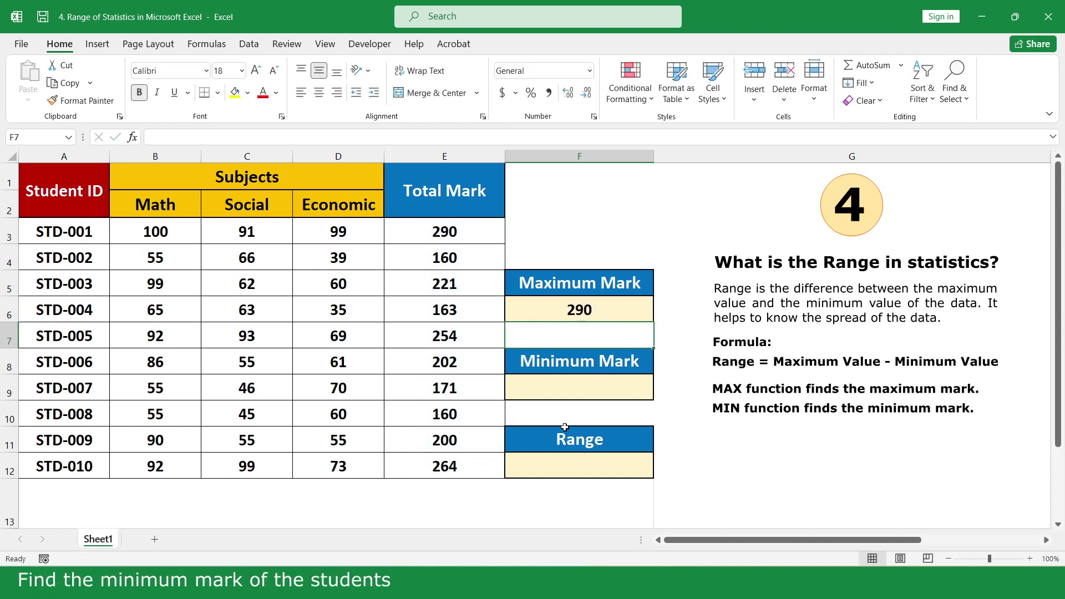
Enter =MIN(E3:E12) in the Minimum Mark cell F9, showing 160.
left_click(617, 387)
type("=mi")
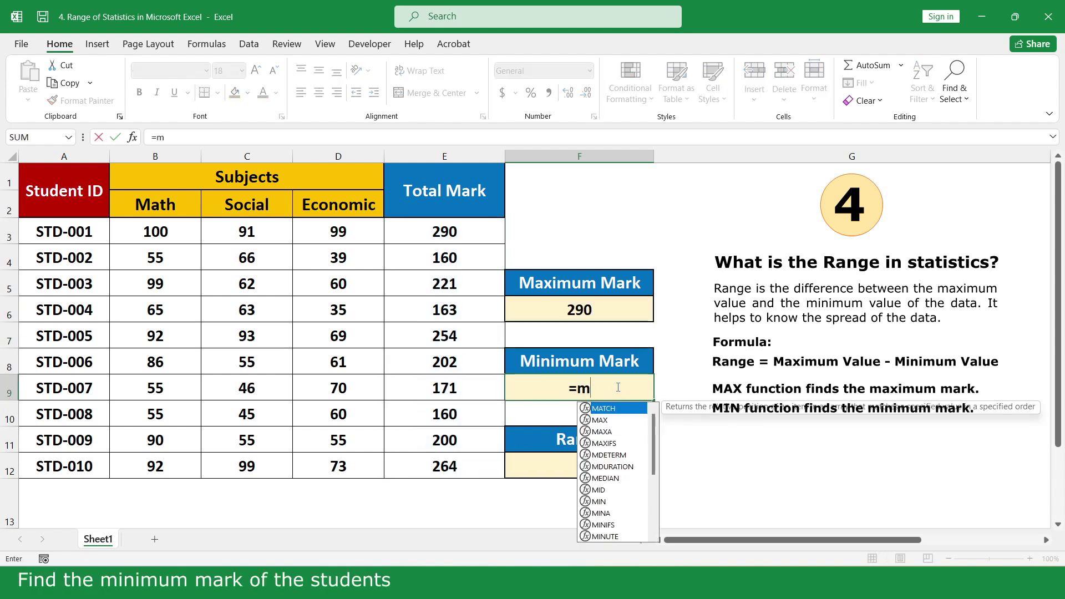
left_click(610, 422)
double_click(610, 421)
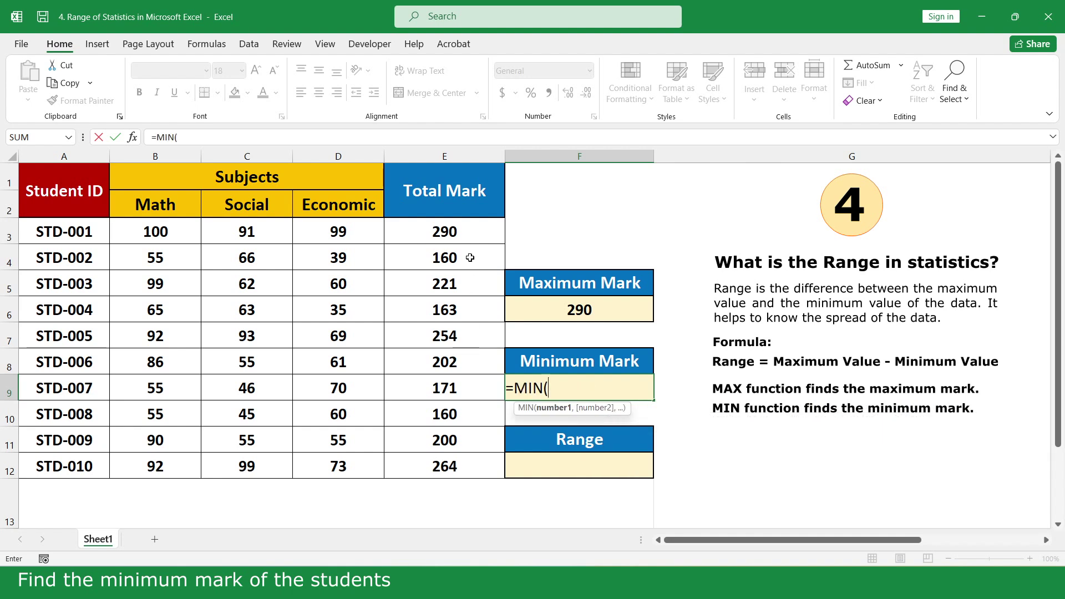
left_click_drag(470, 232, 469, 467)
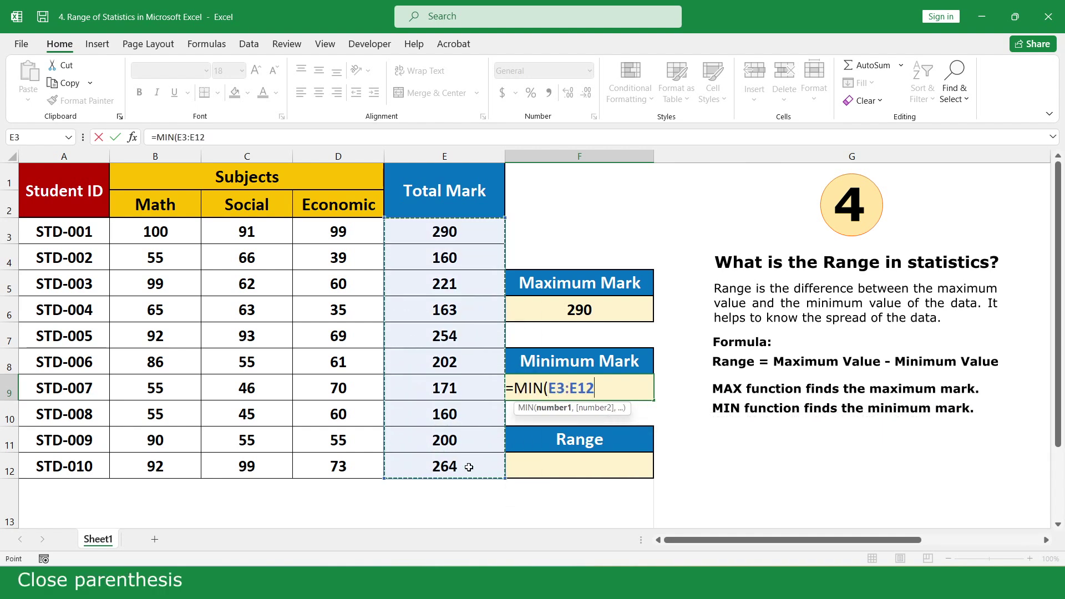
type(")")
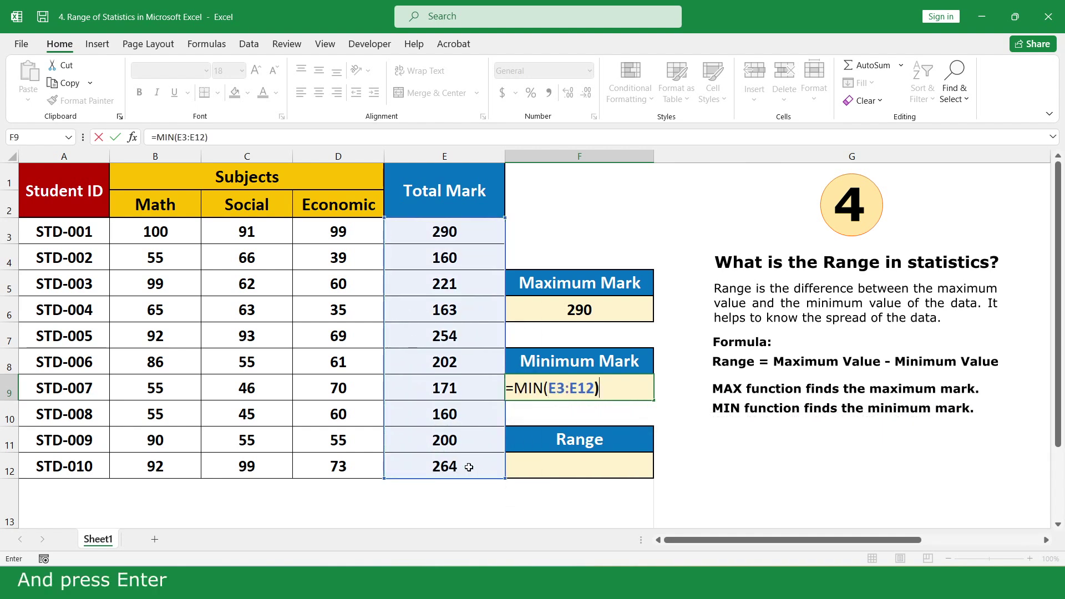
key("Return")
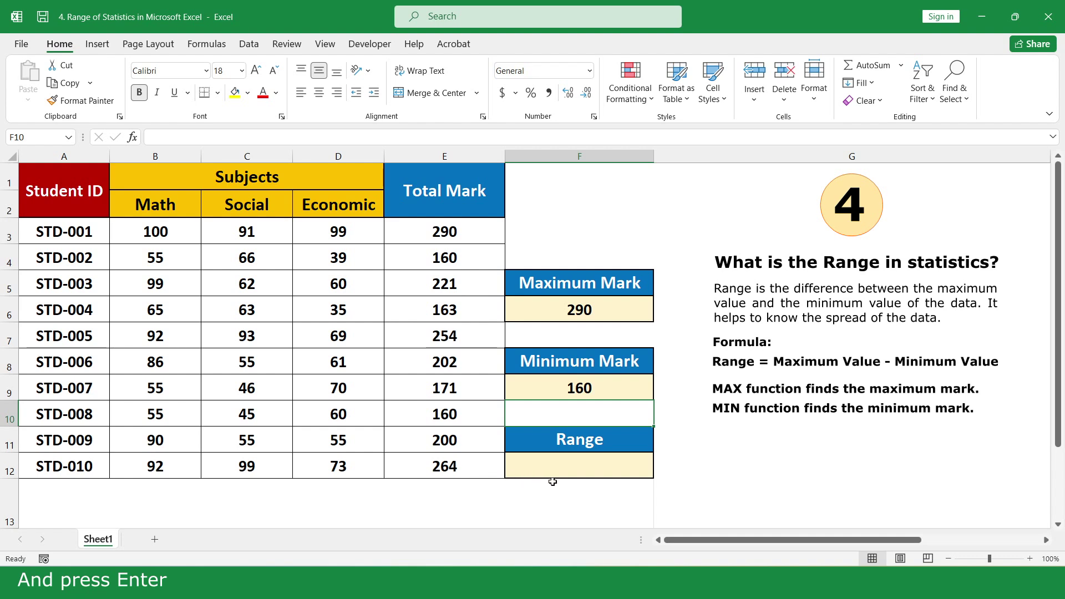
Enter =F6-F9 in F12 for a range of 130.
left_click(621, 466)
type("=")
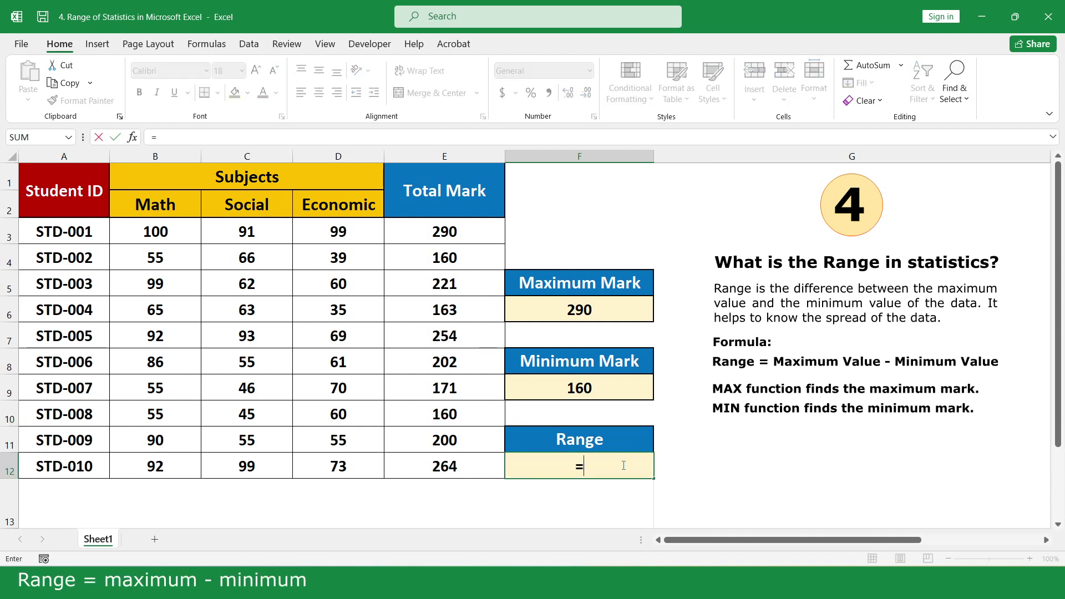
left_click(604, 310)
type("-")
left_click(604, 388)
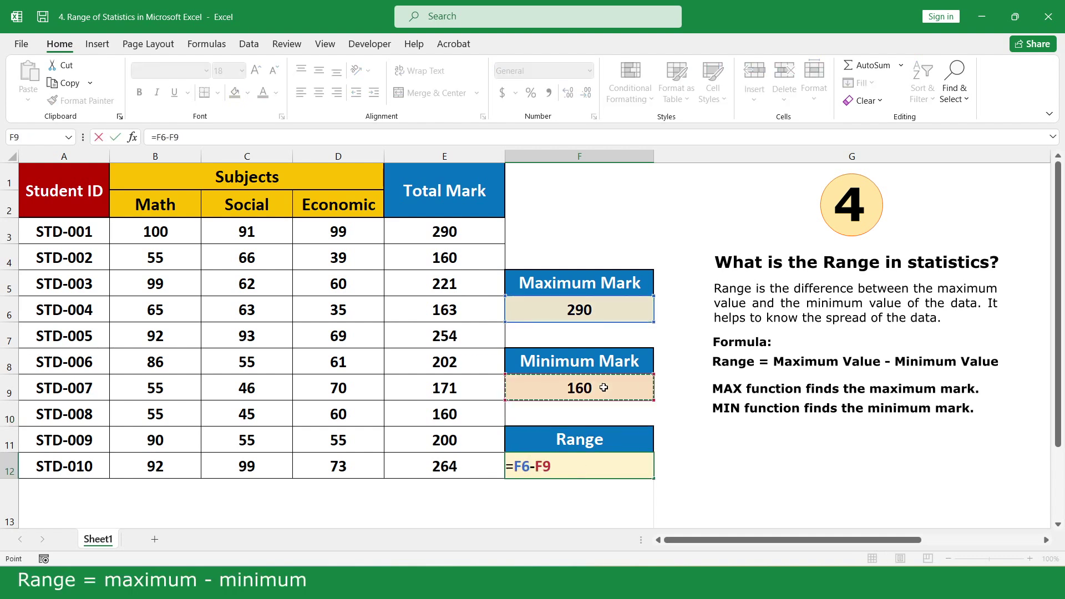
key("Return")
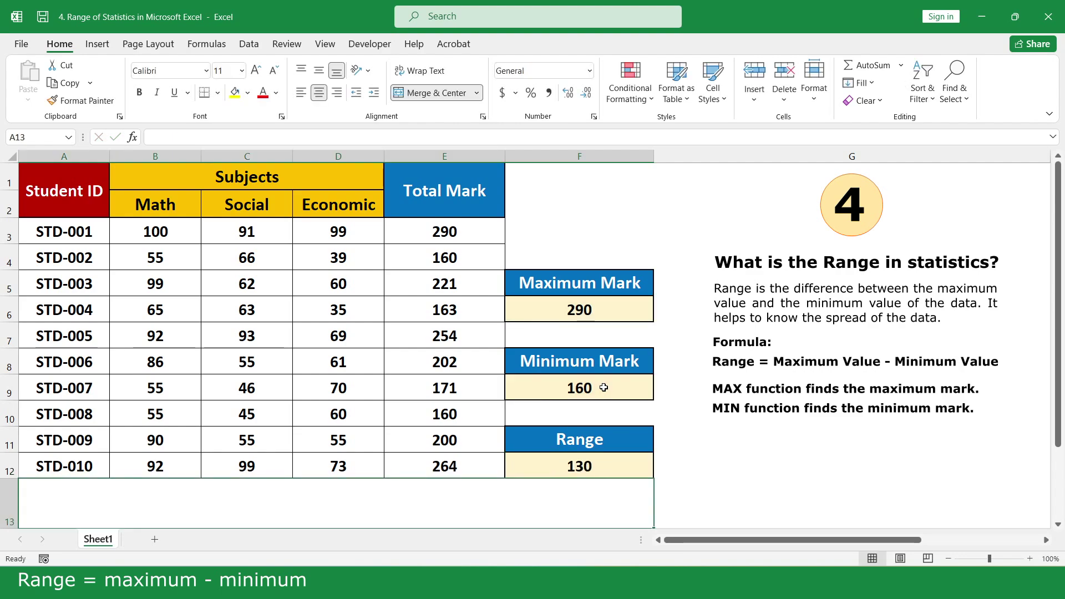
left_click(667, 501)
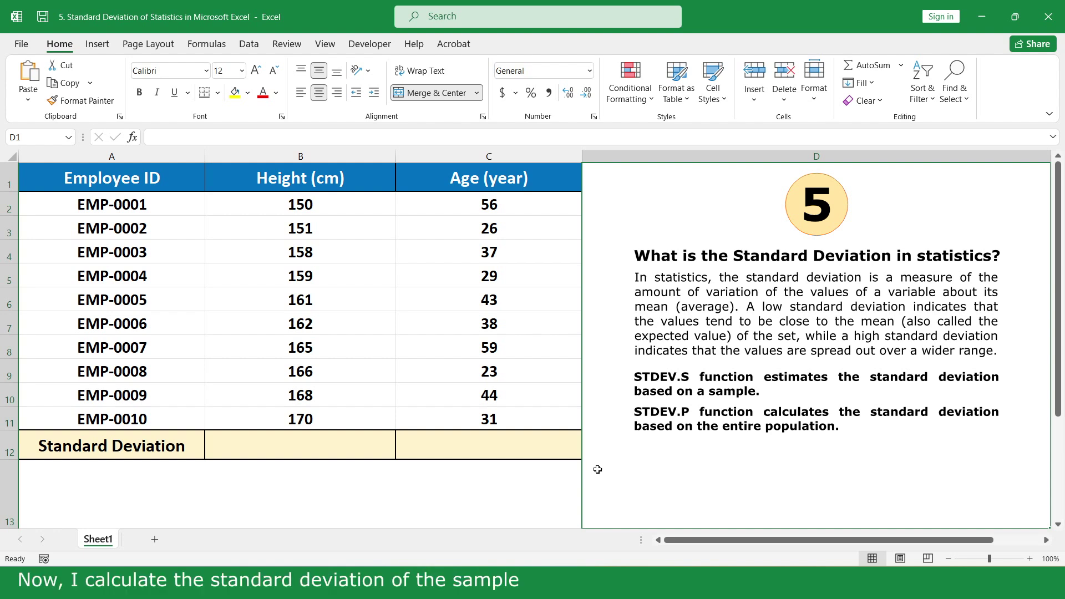
Enter =STDEV.S(B2:B11) in the Height column's B12, giving 6.72.
left_click(377, 444)
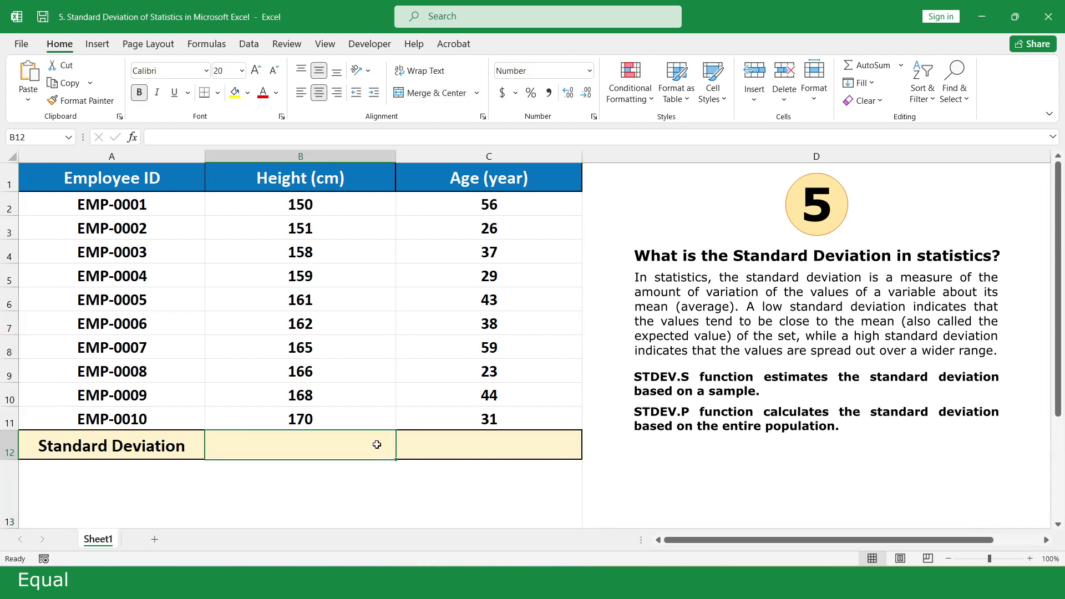
type("=std")
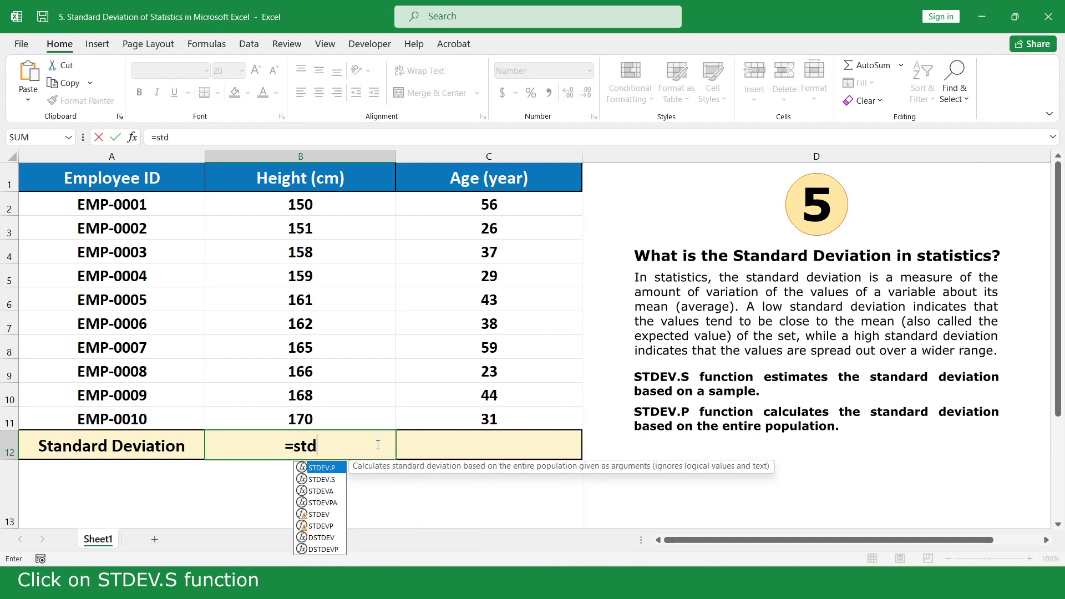
double_click(340, 480)
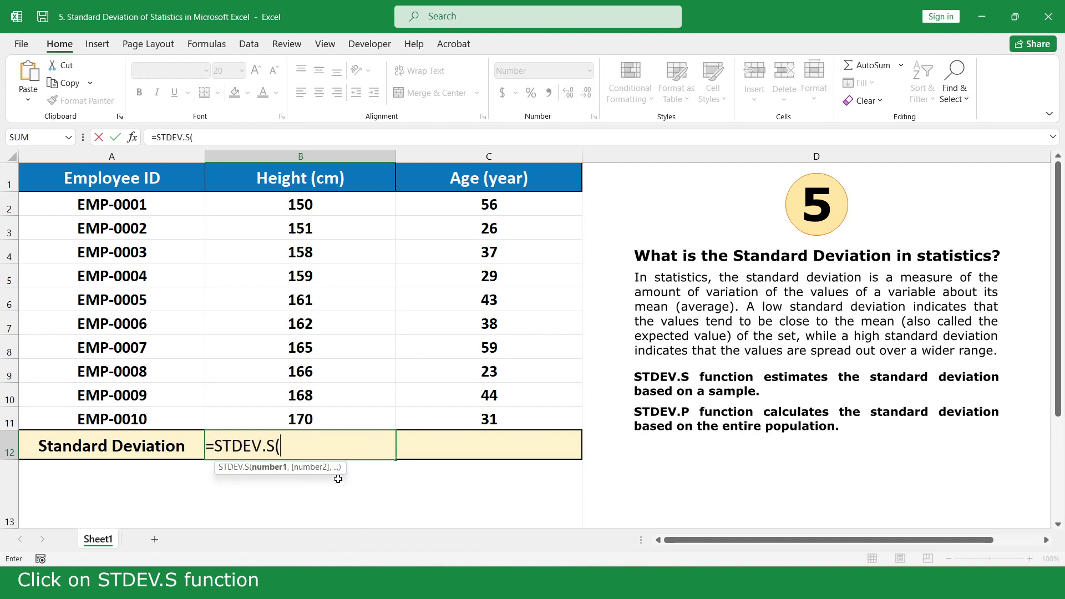
left_click_drag(337, 426, 339, 203)
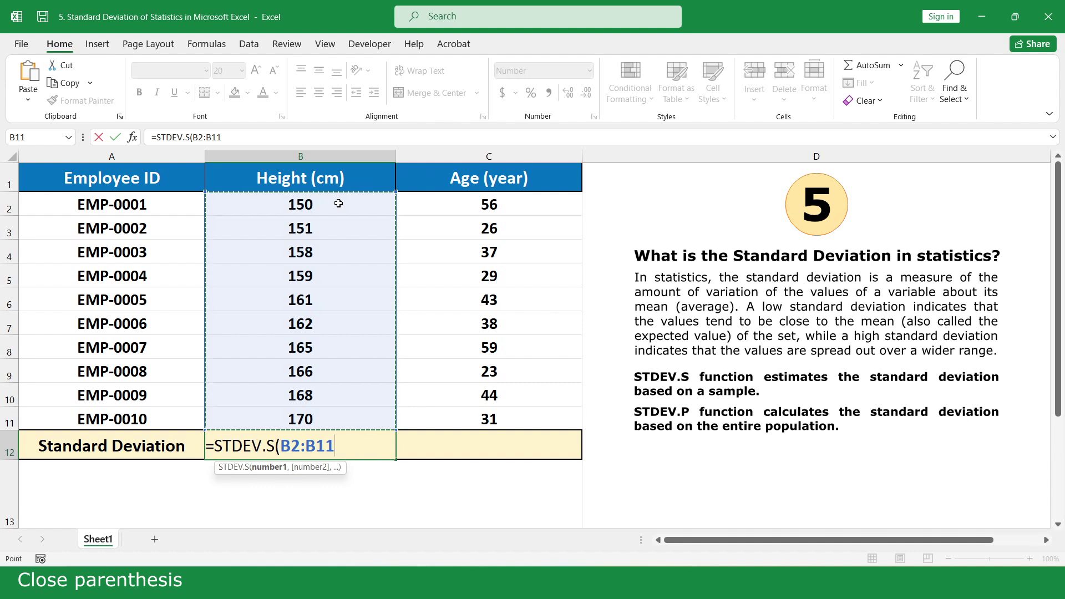
type(")")
key("Return")
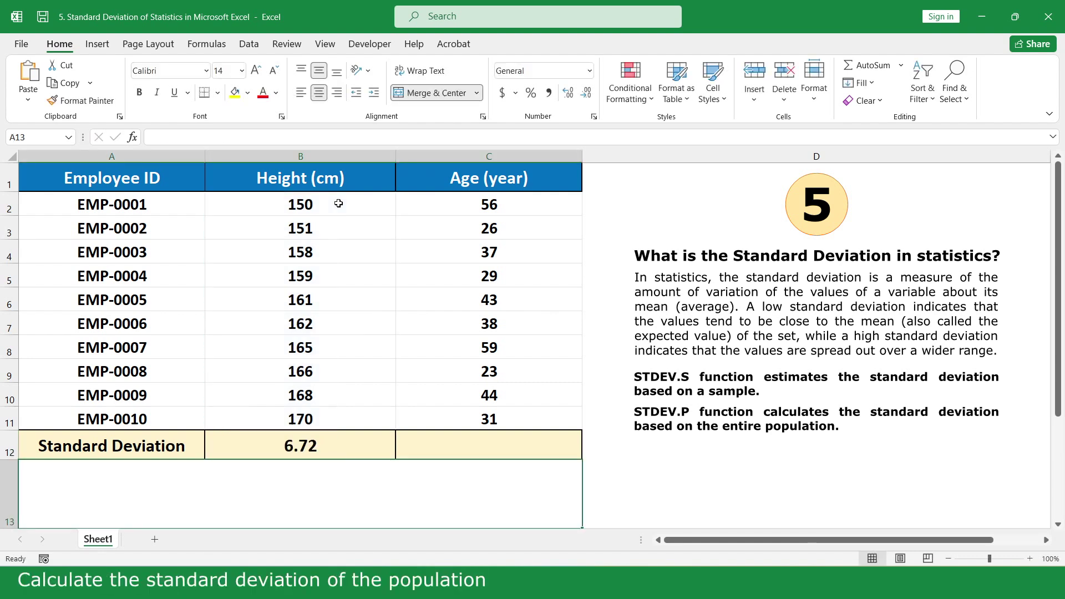
Enter =STDEV.P(C2:C11) in C12 for an age standard deviation of 11.50, then switch to the Variance workbook.
left_click(550, 443)
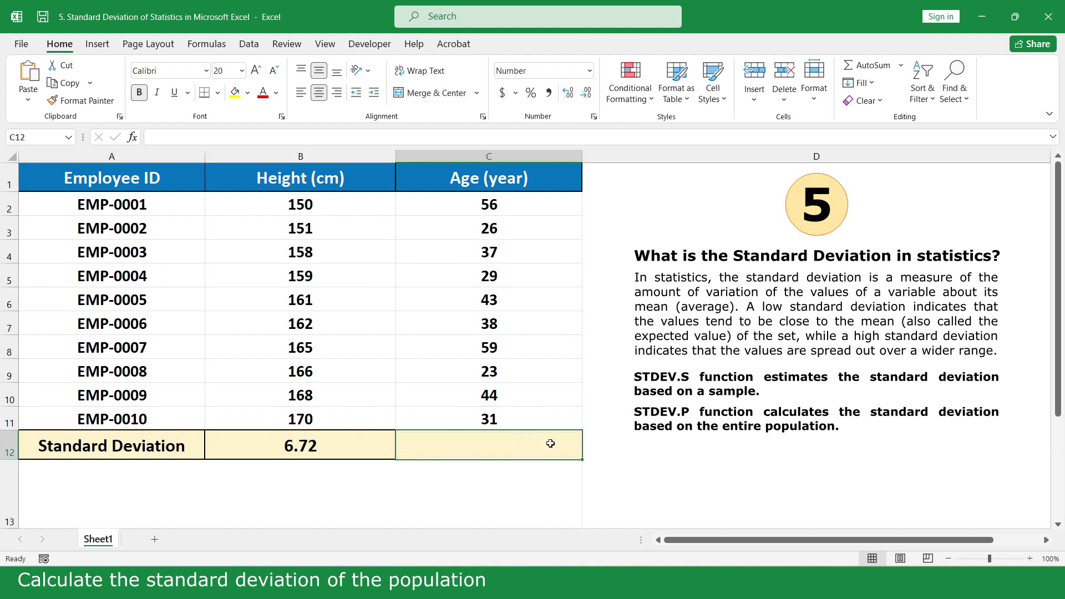
type("=std")
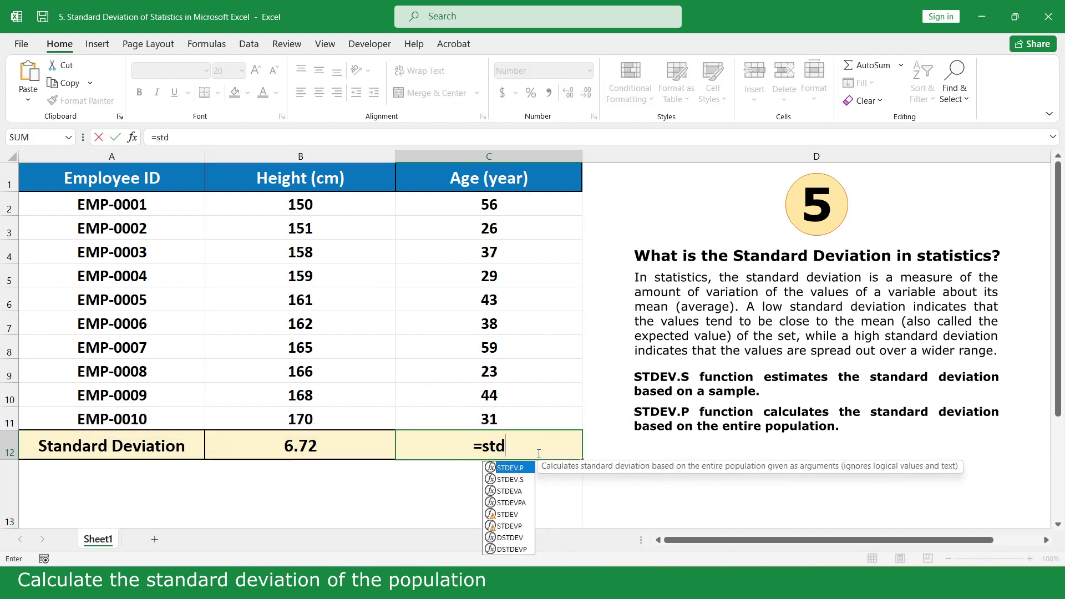
double_click(527, 468)
left_click_drag(518, 205, 512, 418)
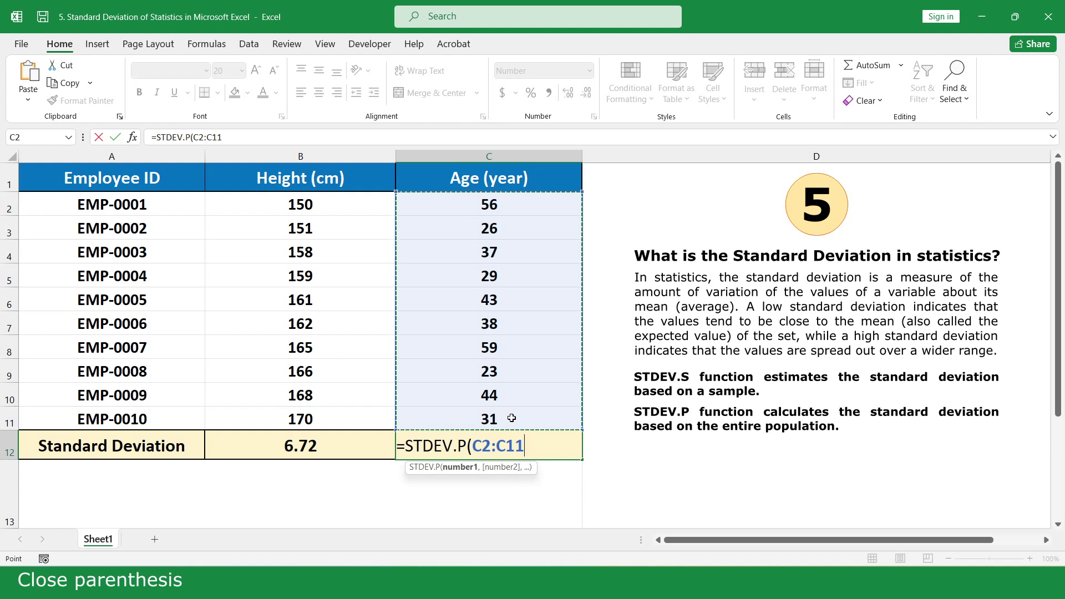
type(")")
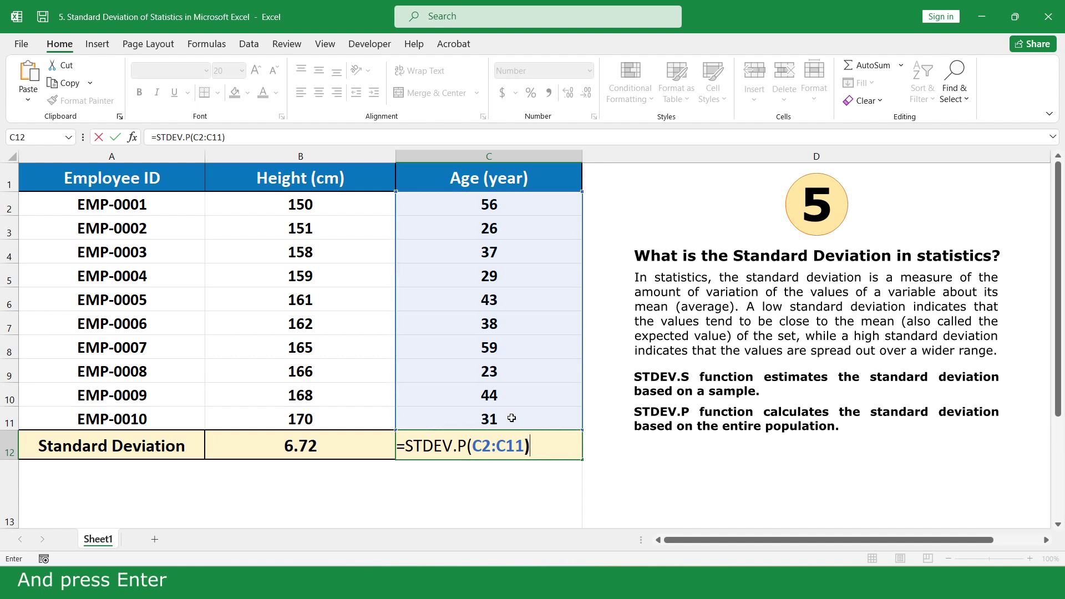
key("Return")
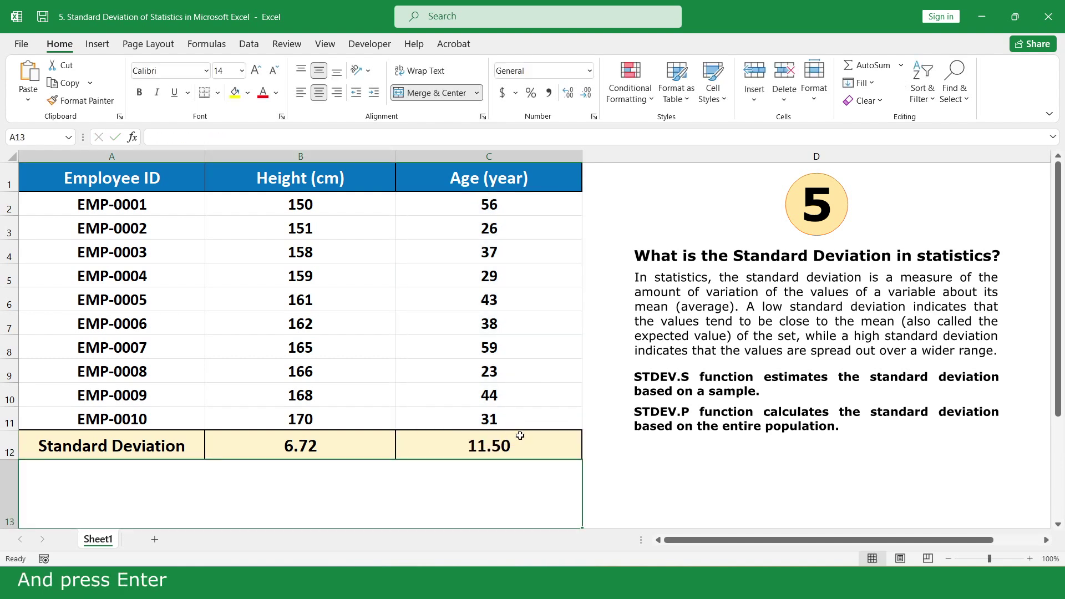
left_click(593, 474)
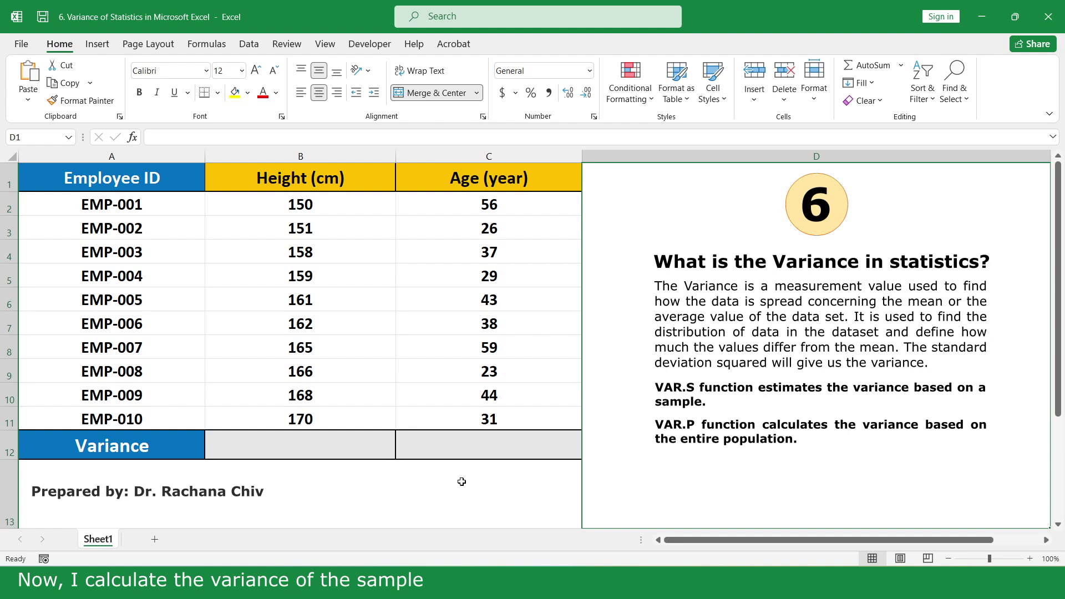
Enter =VAR.S(B2:B11) in B12 so the height variance shows 45.11.
left_click(370, 444)
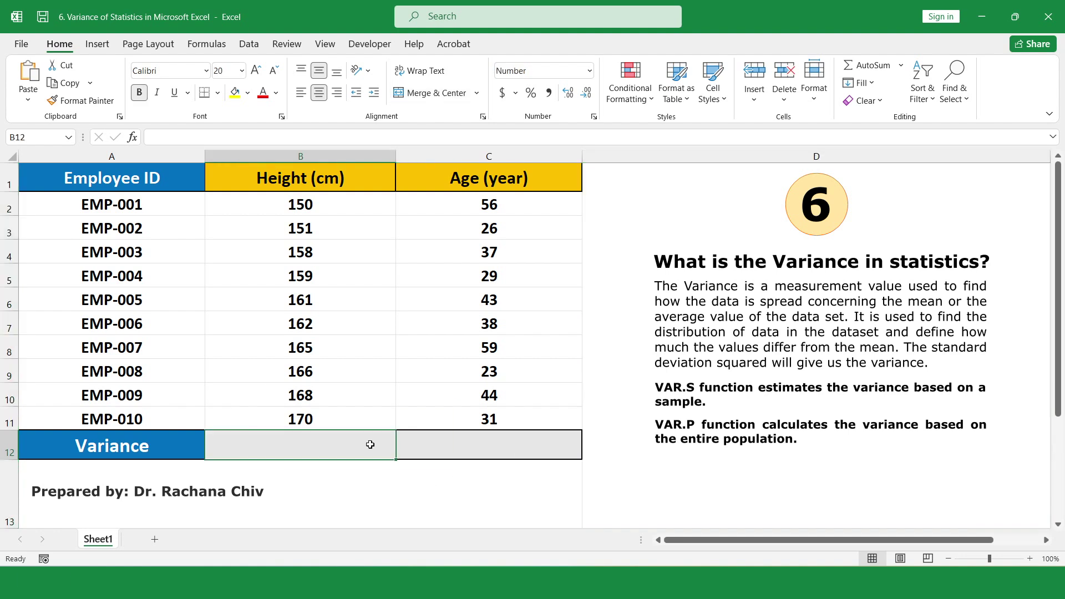
type("=va")
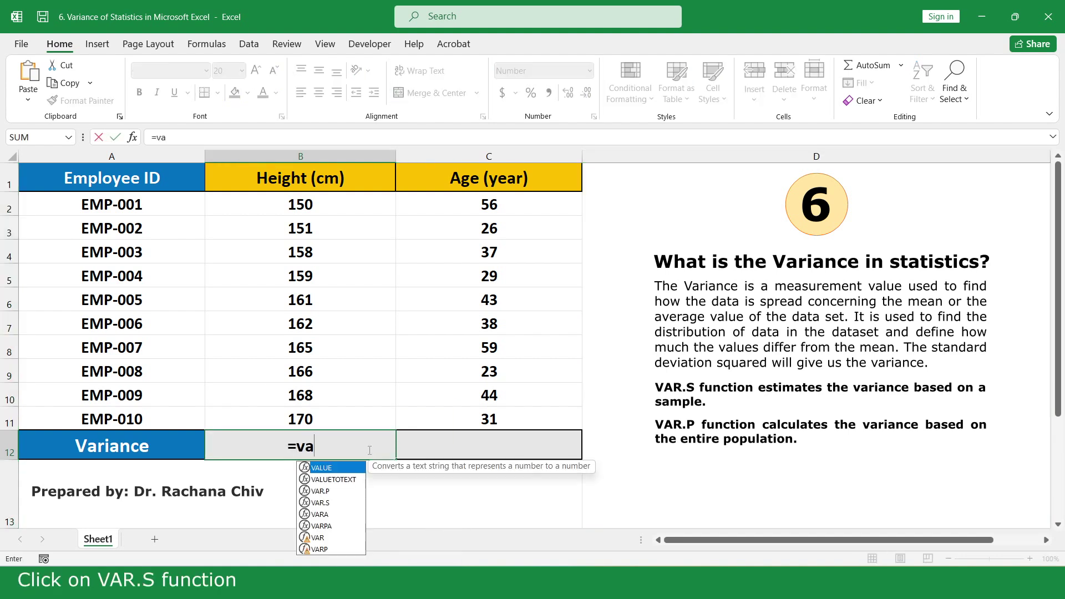
double_click(334, 502)
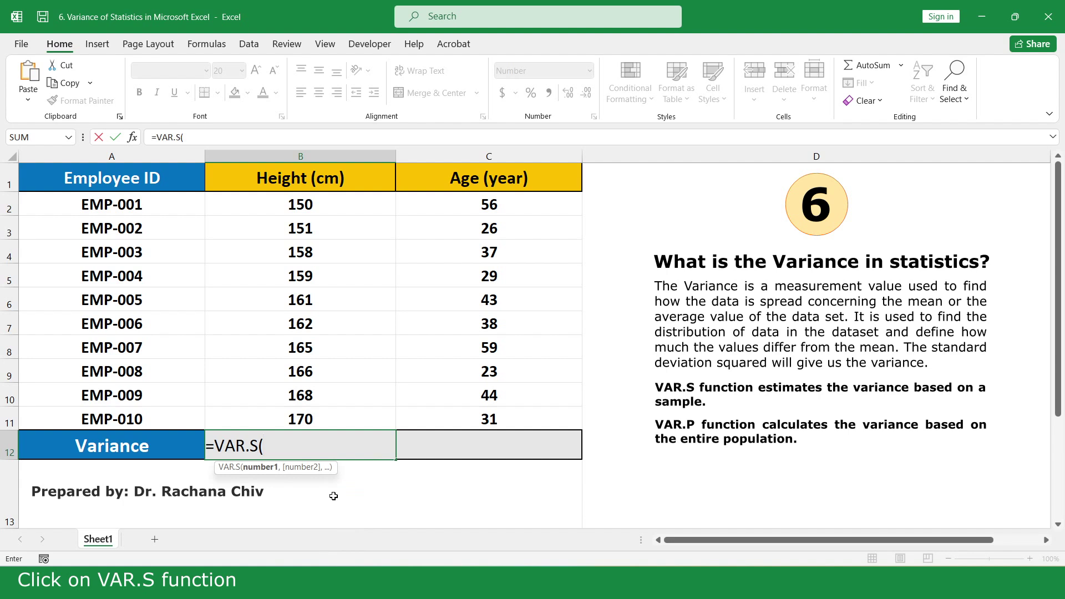
left_click_drag(333, 418, 331, 203)
type(")")
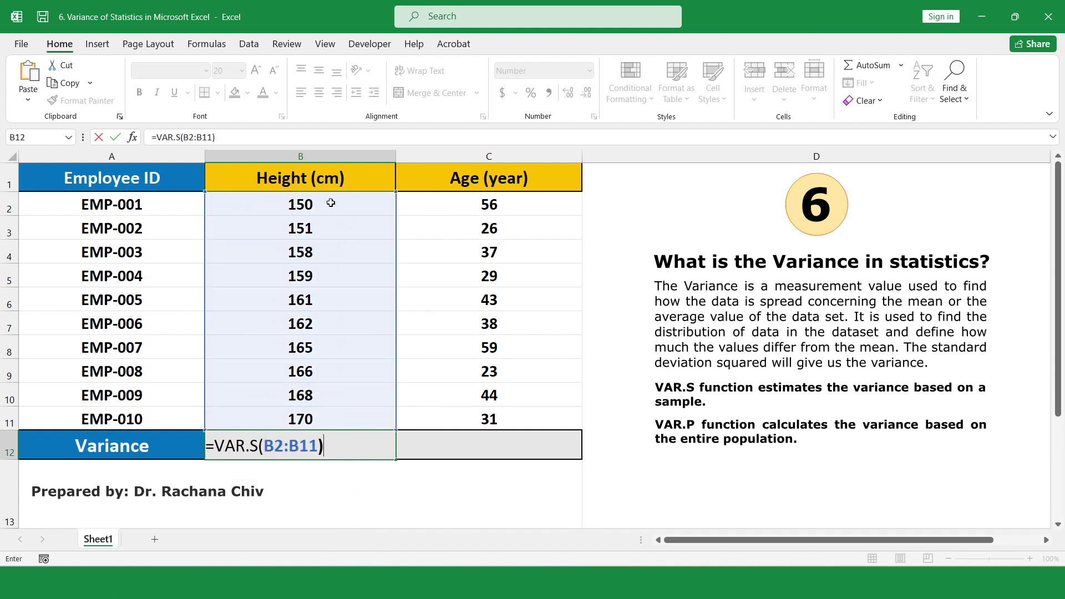
key("Return")
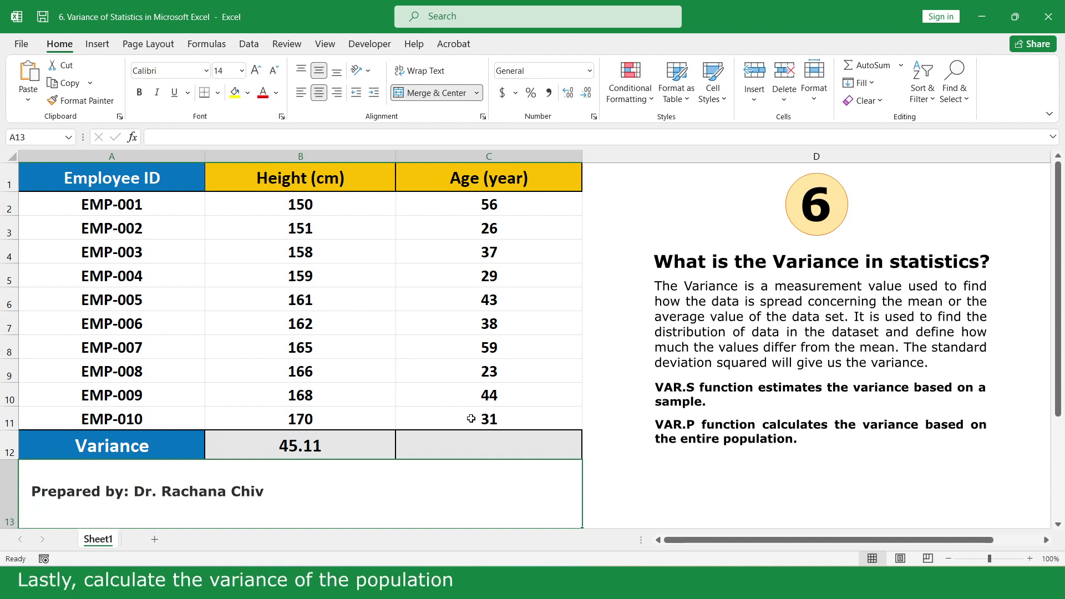
Enter =VAR.P(C2:C11) in C12 so the age variance shows 132.24.
left_click(540, 441)
type("=va")
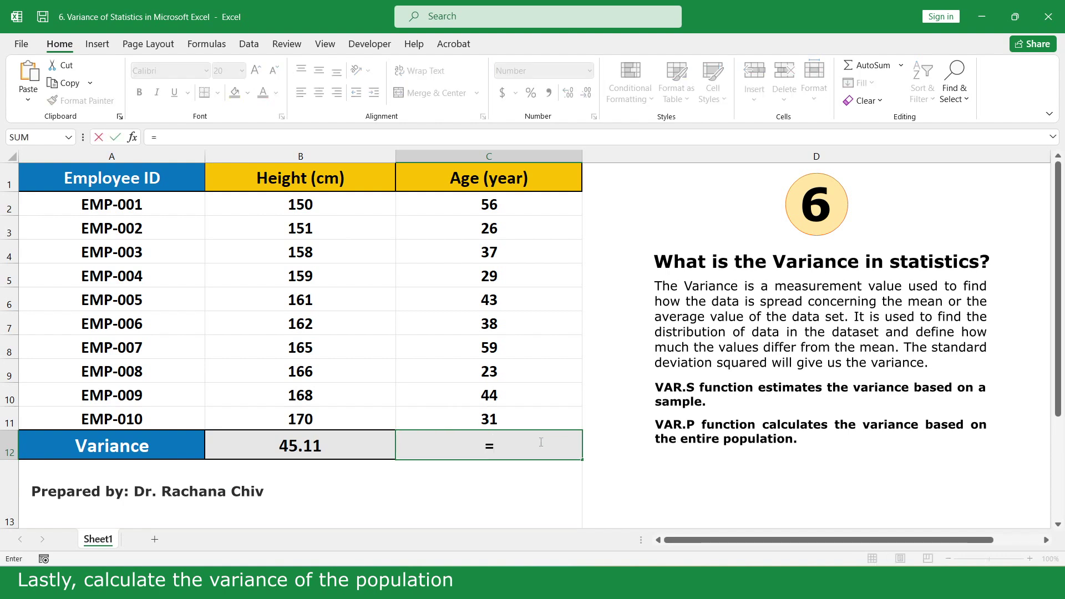
double_click(520, 491)
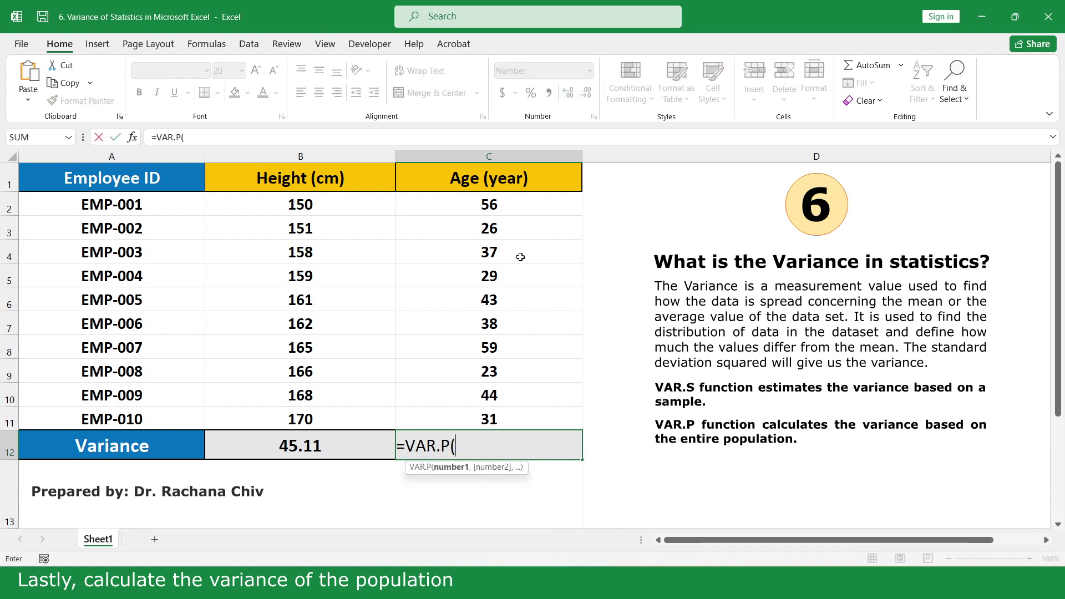
left_click_drag(519, 203, 516, 419)
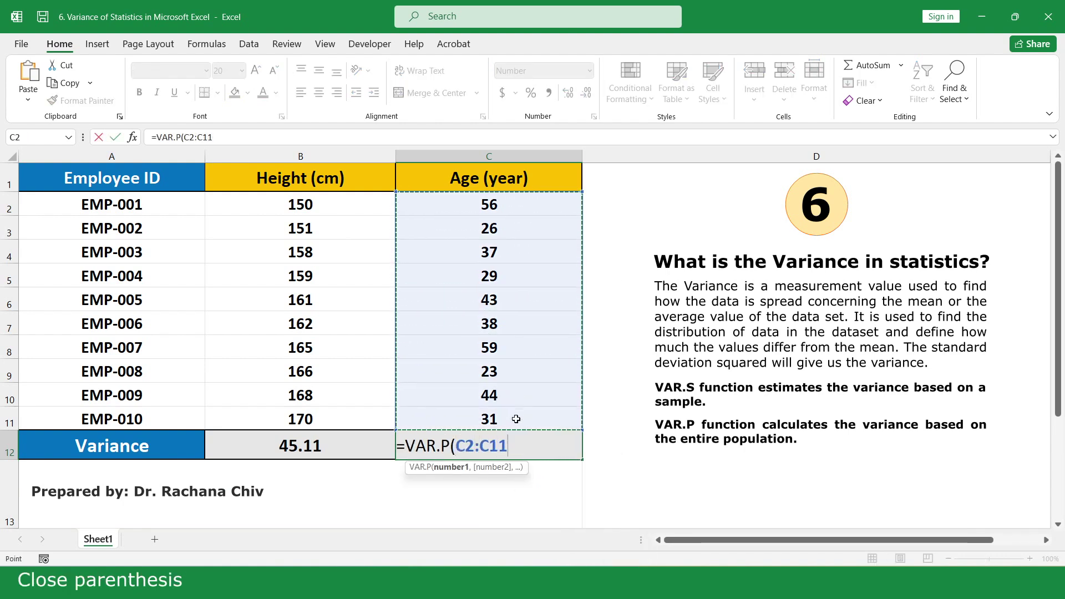
type(")")
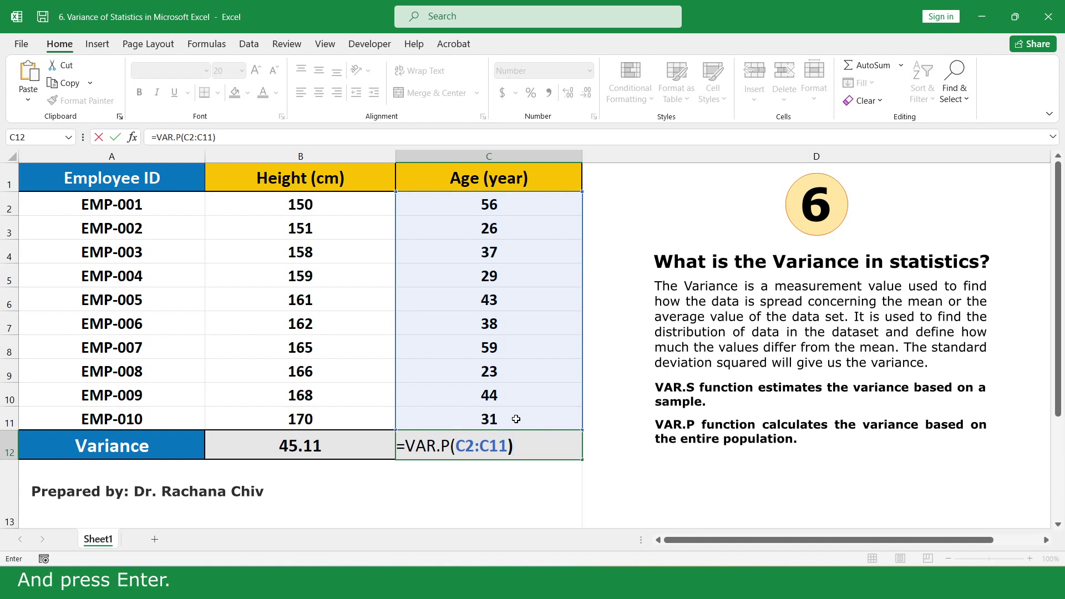
key("Return")
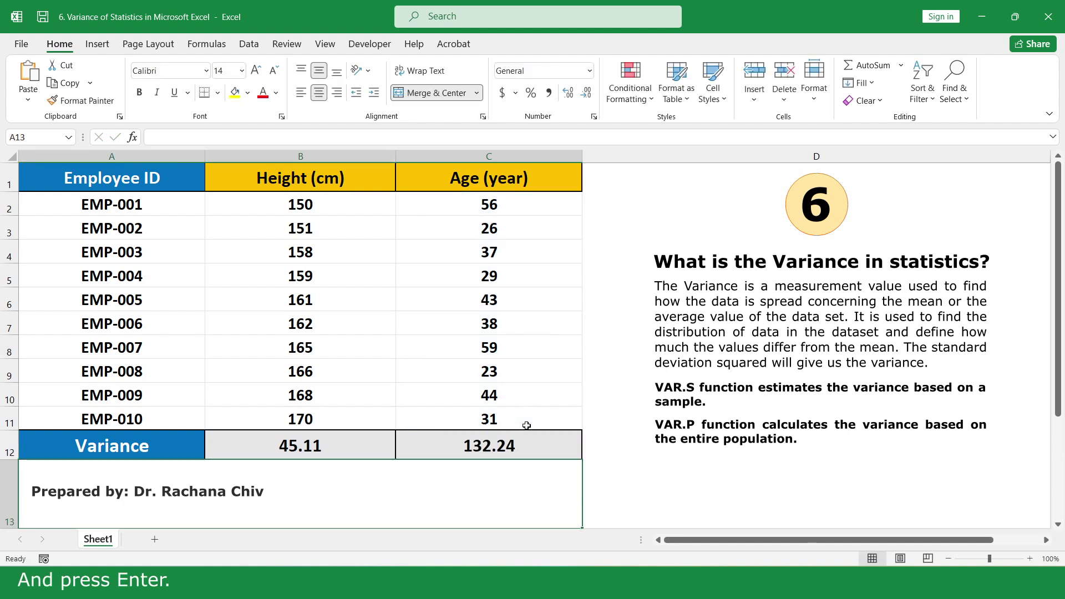